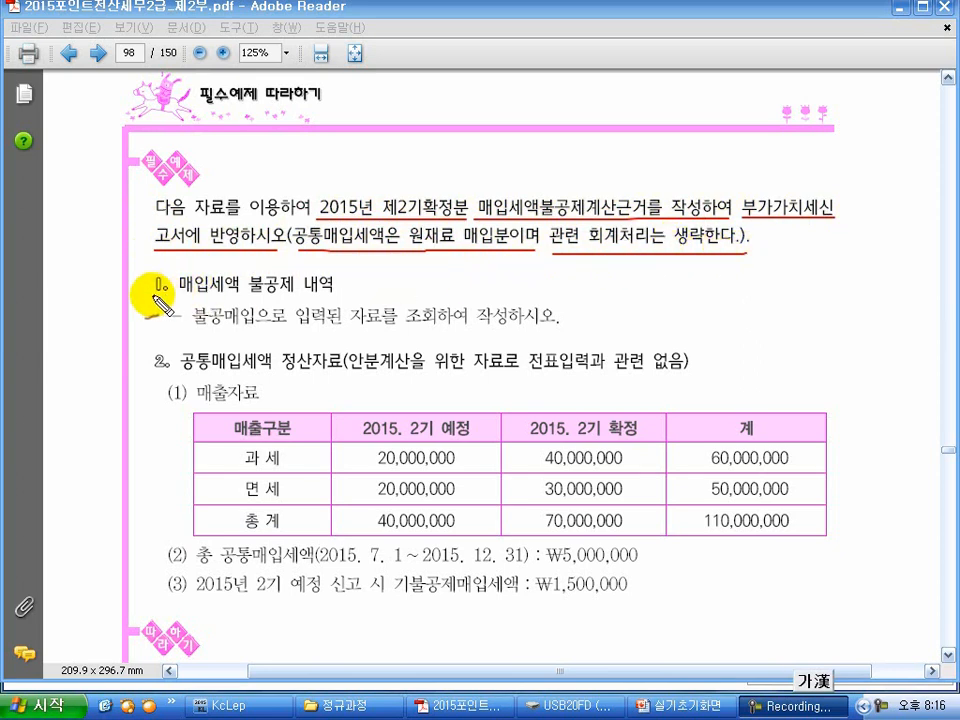
Step: Underline in red the item 1 heading, its instruction line and the item 2 heading of the exercise
left_click_drag(152, 293, 352, 293)
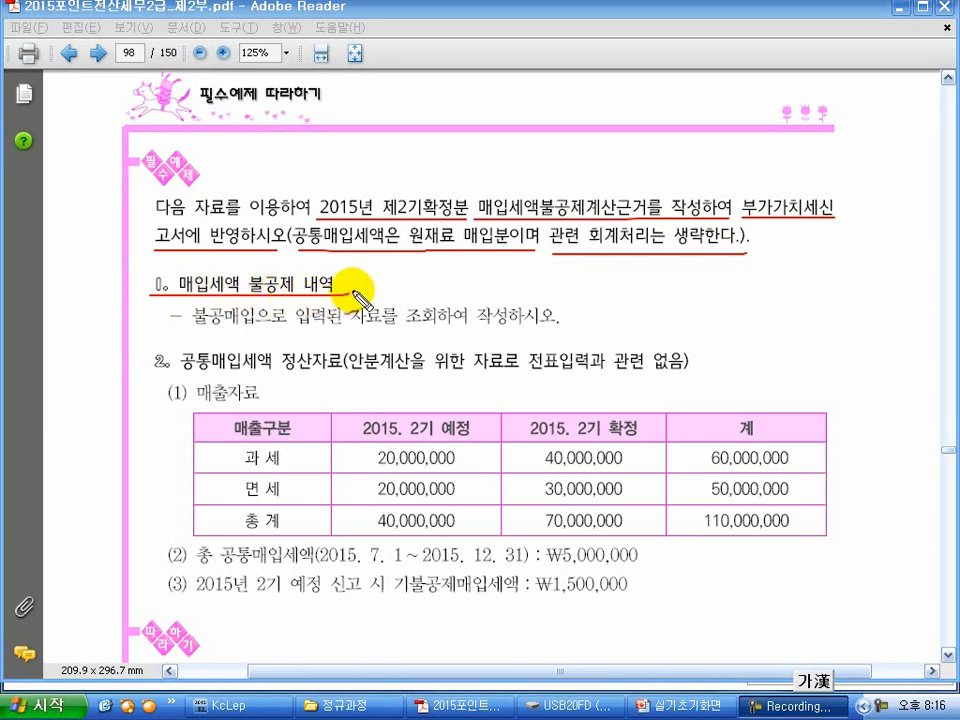
left_click_drag(195, 330, 565, 330)
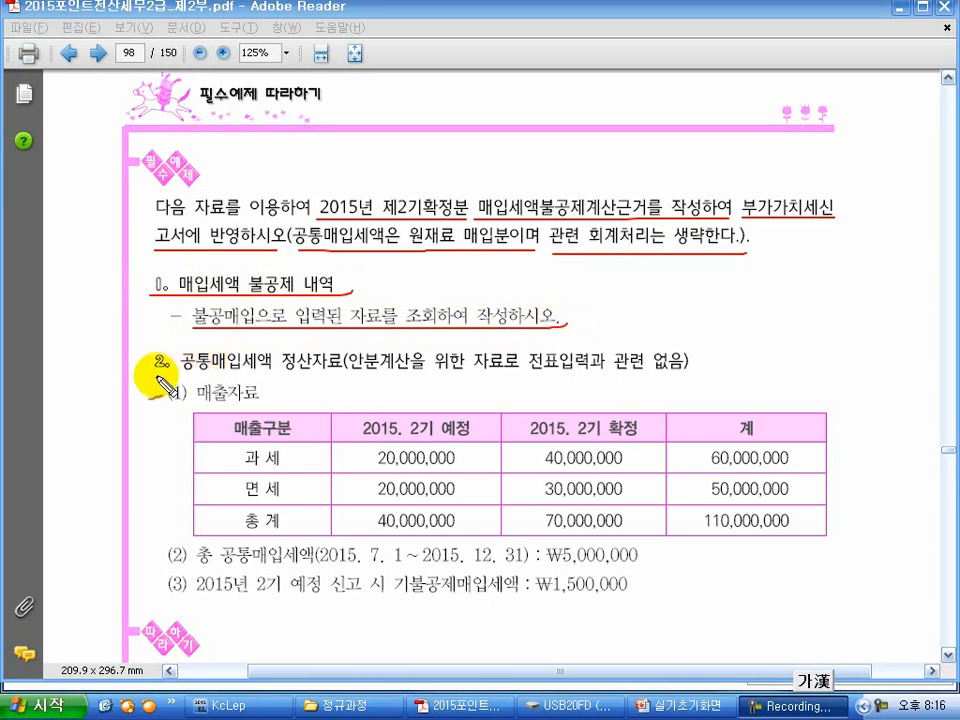
left_click_drag(150, 378, 690, 377)
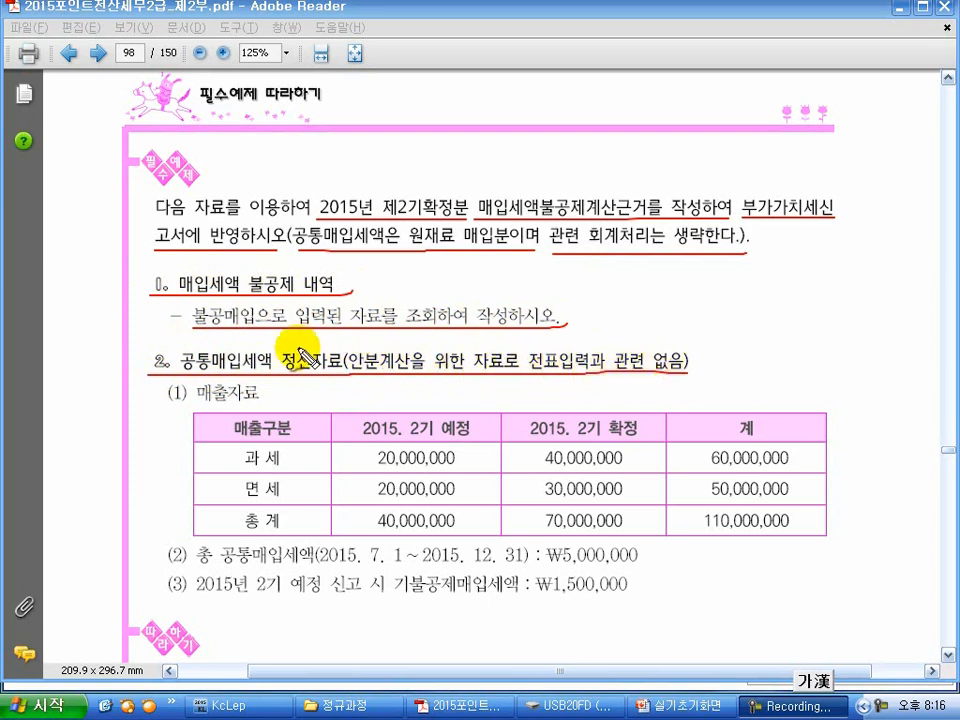
Step: Mark a red check above 정산자료 in the item 2 heading and box 제2기확정분 in the question
left_click_drag(313, 355, 318, 340)
left_click_drag(378, 180, 378, 213)
left_click_drag(460, 188, 474, 200)
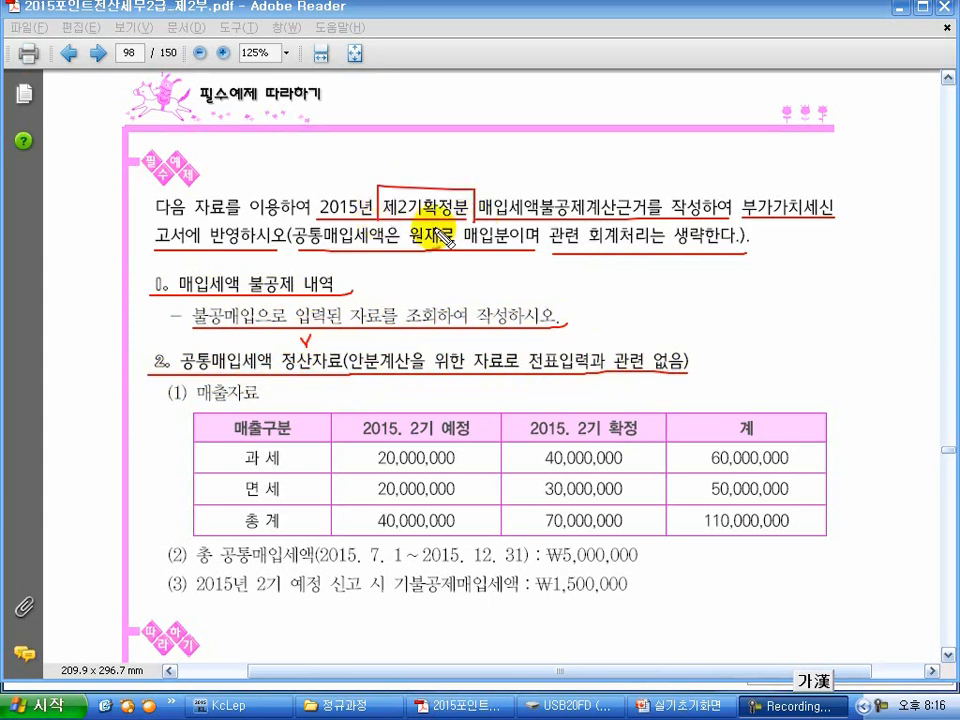
Step: Underline (1) 매출자료 and mark a plus and an equals sign between the 예정, 확정 and 계 column headers
left_click_drag(168, 402, 268, 405)
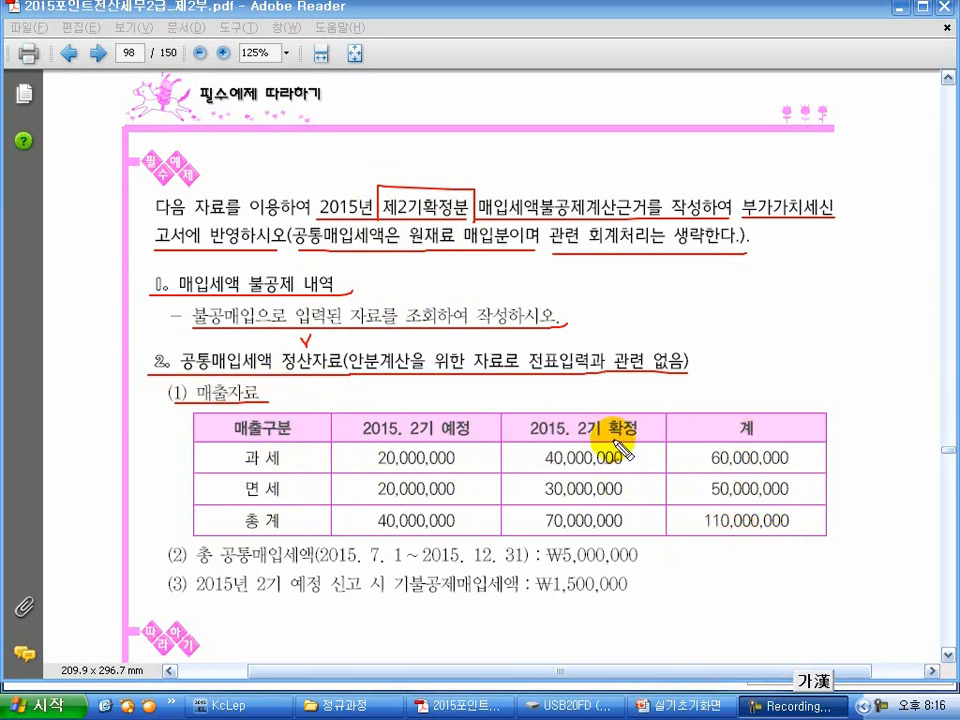
mouse_move(491, 428)
left_mouse_down()
mouse_move(517, 428)
mouse_move(505, 440)
left_mouse_up()
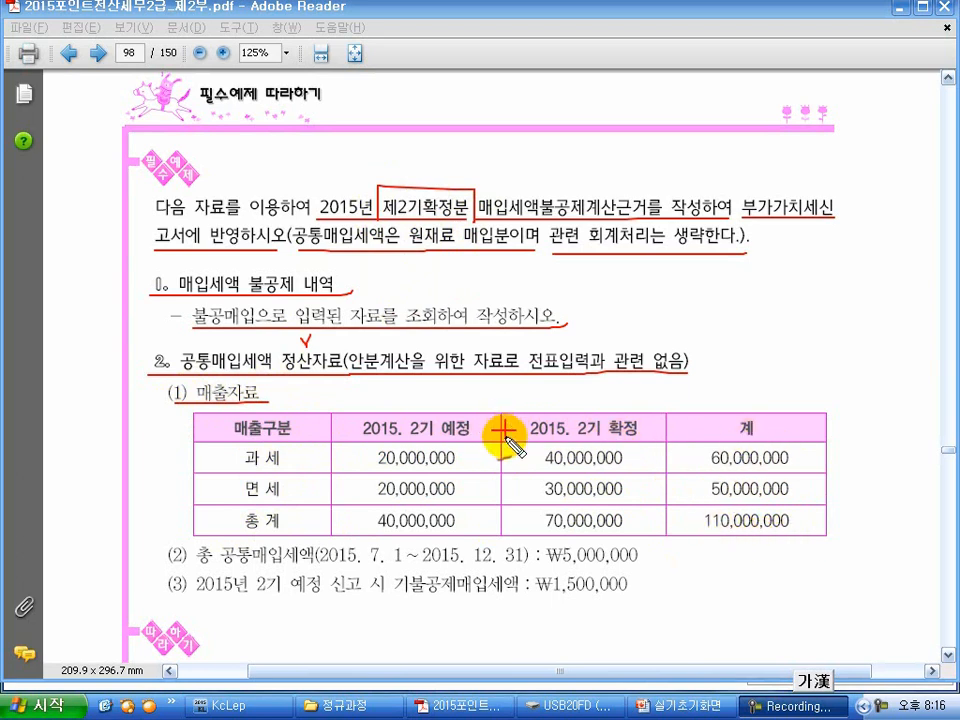
left_click_drag(657, 425, 676, 433)
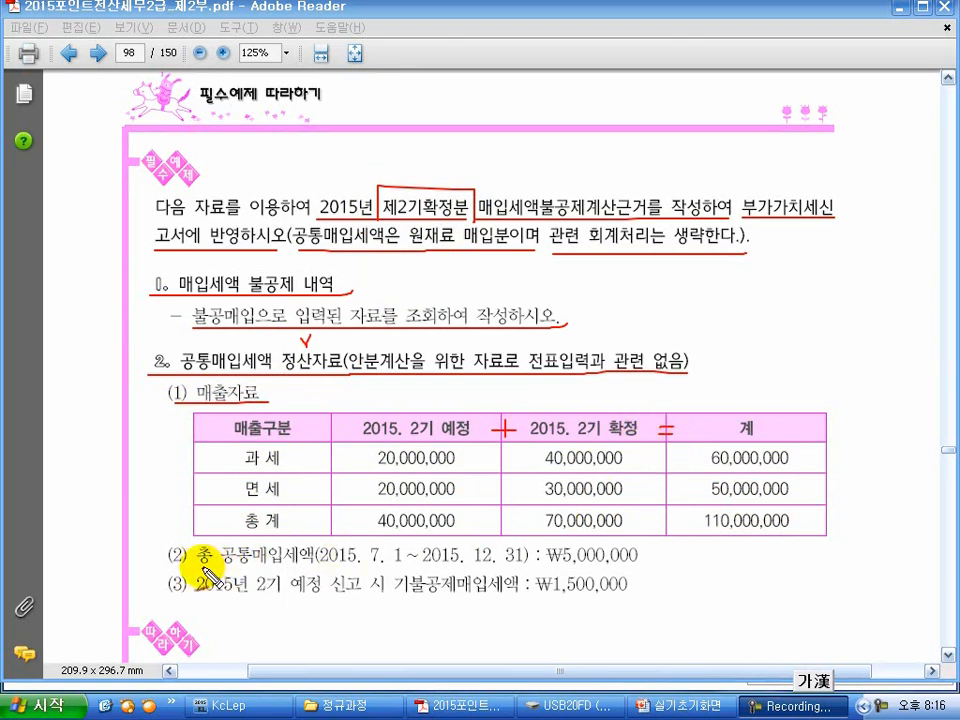
Step: Underline line (2) 총 공통매입세액, write × 50,000,000/110,000,000 = and a circle beside it, and check the 면세 total
left_click_drag(187, 576, 642, 568)
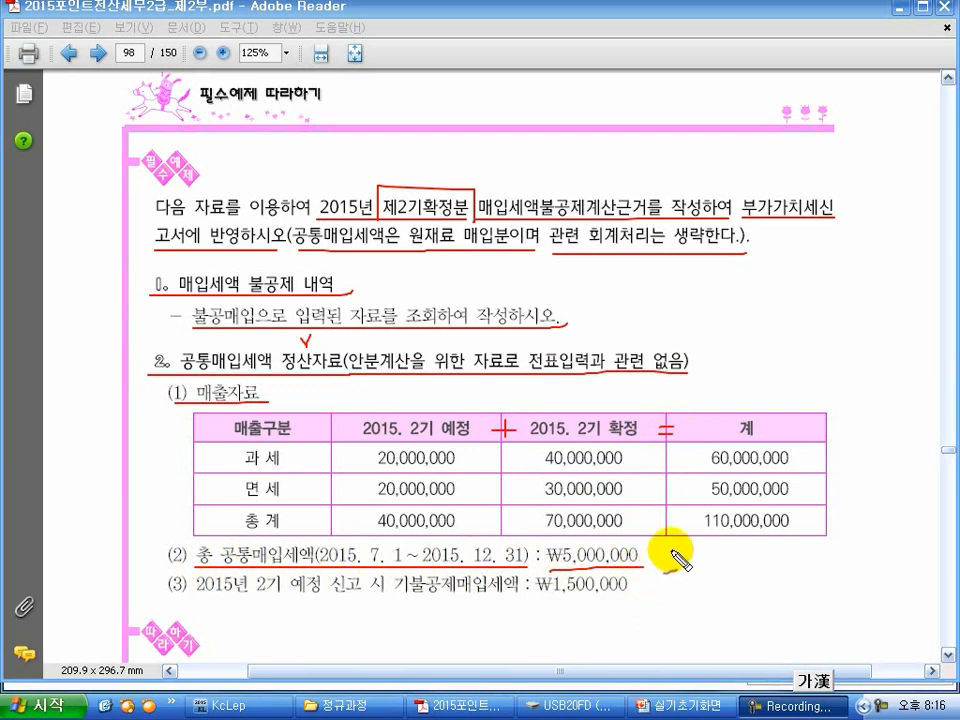
mouse_move(662, 545)
left_mouse_down()
mouse_move(650, 561)
mouse_move(790, 553)
left_mouse_up()
left_click_drag(712, 546, 722, 545)
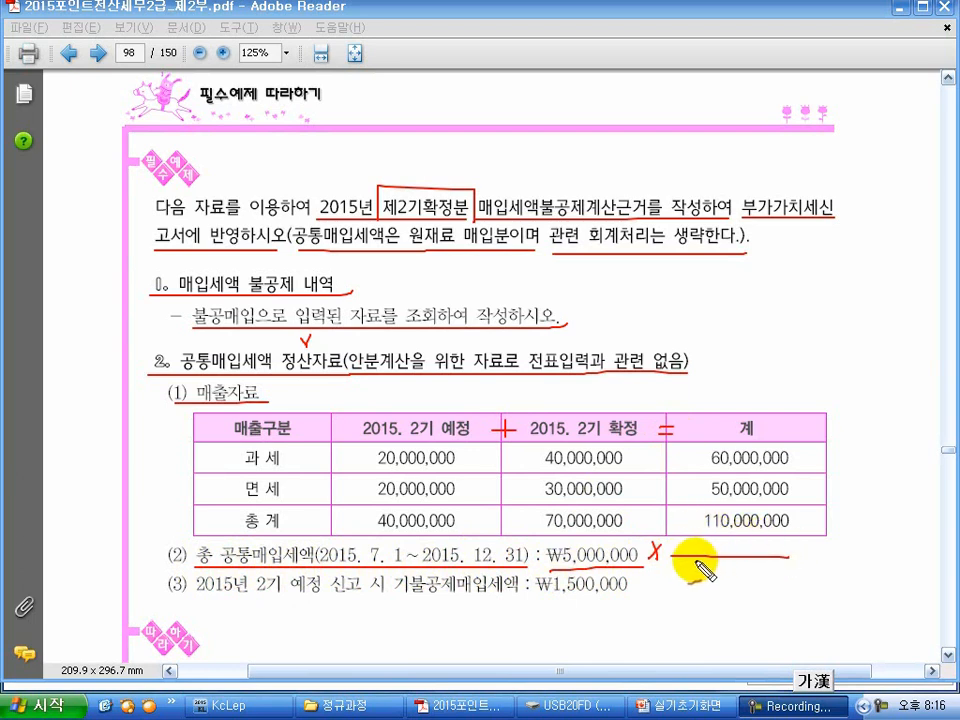
mouse_move(692, 563)
left_mouse_down()
mouse_move(684, 570)
mouse_move(733, 578)
mouse_move(748, 568)
mouse_move(792, 572)
left_mouse_up()
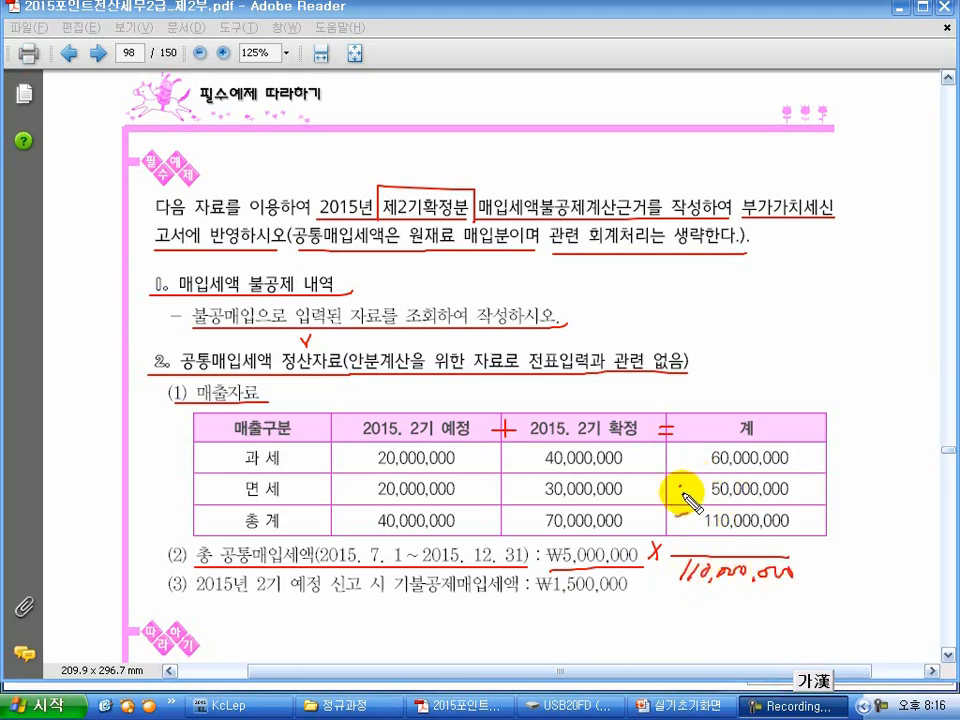
left_click_drag(681, 484, 697, 480)
mouse_move(708, 538)
left_mouse_down()
mouse_move(692, 553)
mouse_move(707, 542)
mouse_move(820, 566)
left_mouse_up()
mouse_move(806, 576)
left_mouse_down()
mouse_move(860, 560)
mouse_move(860, 578)
mouse_move(868, 560)
left_mouse_up()
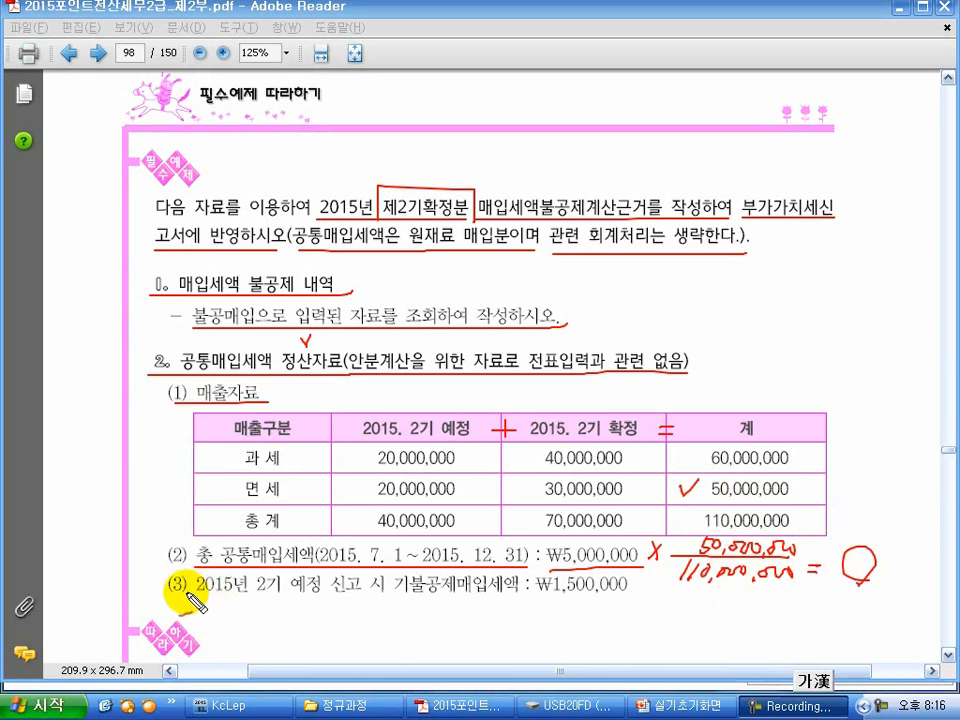
Step: Underline line (3) 기불공제매입세액 and write the subtraction of 1,500,000 below the circled result
left_click_drag(185, 596, 614, 593)
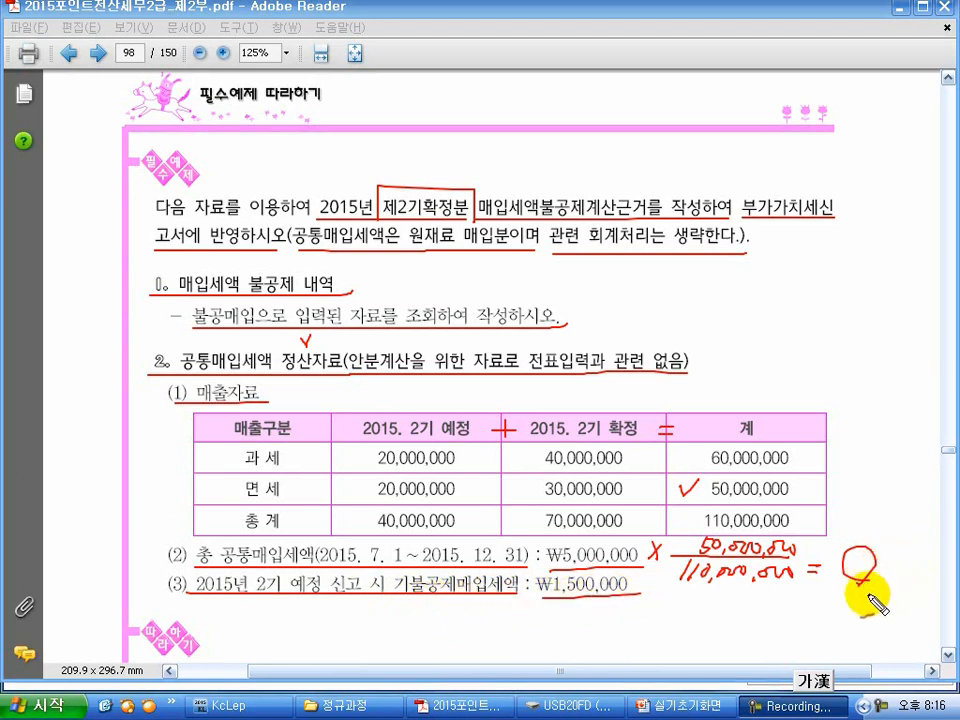
mouse_move(843, 600)
left_mouse_down()
mouse_move(893, 583)
mouse_move(943, 588)
left_mouse_up()
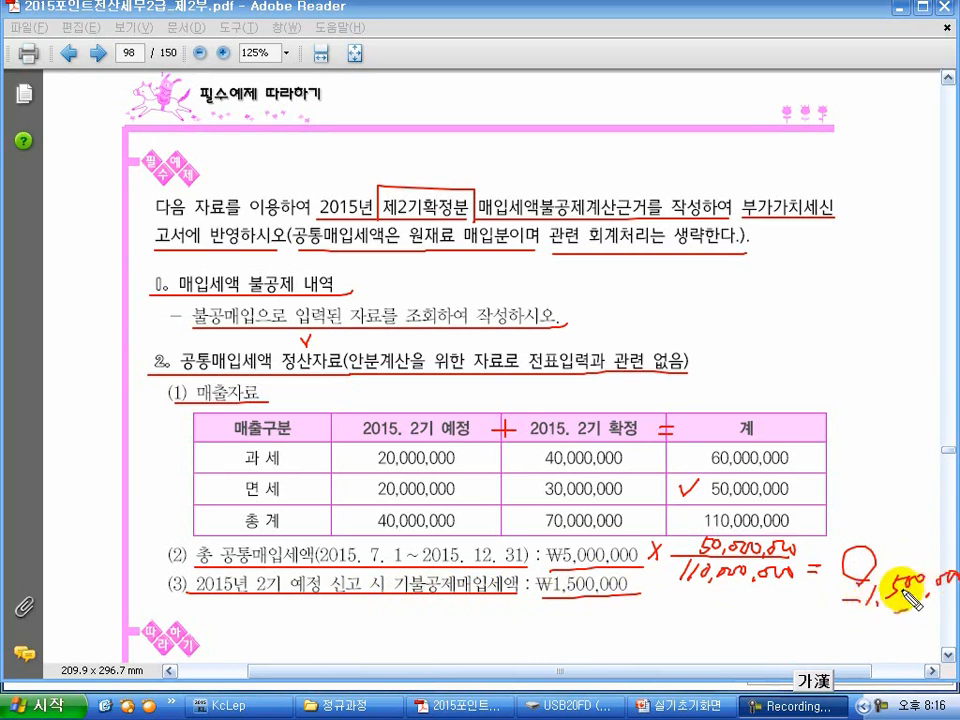
left_click_drag(803, 622, 948, 627)
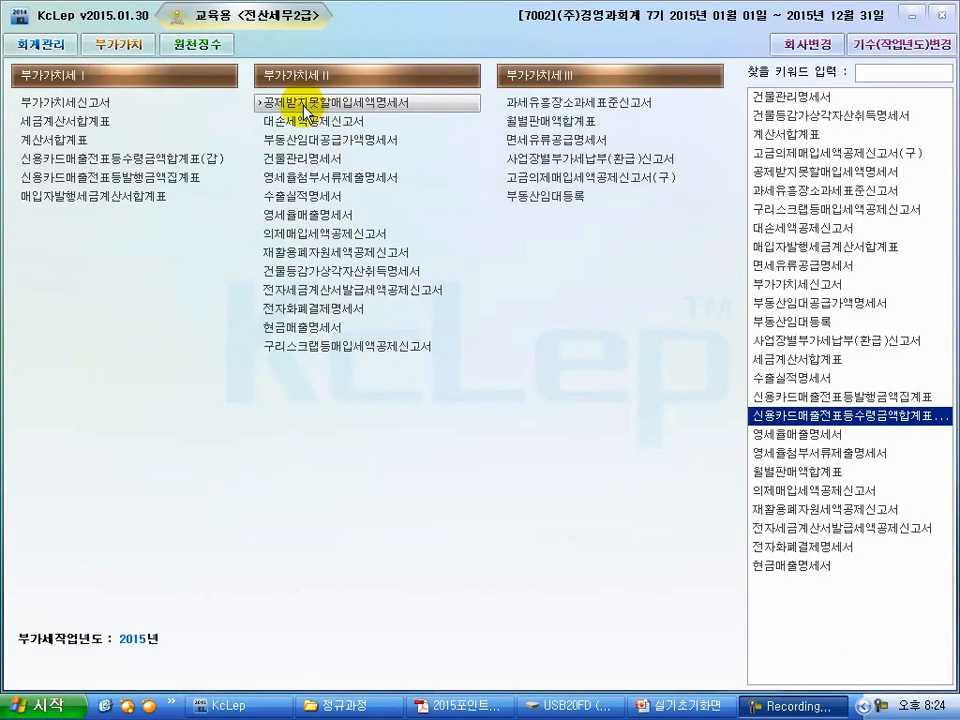
Step: Switch to KcLep and open 공제받지못할매입세액명세서 for the period October to December 2015
left_click(330, 109)
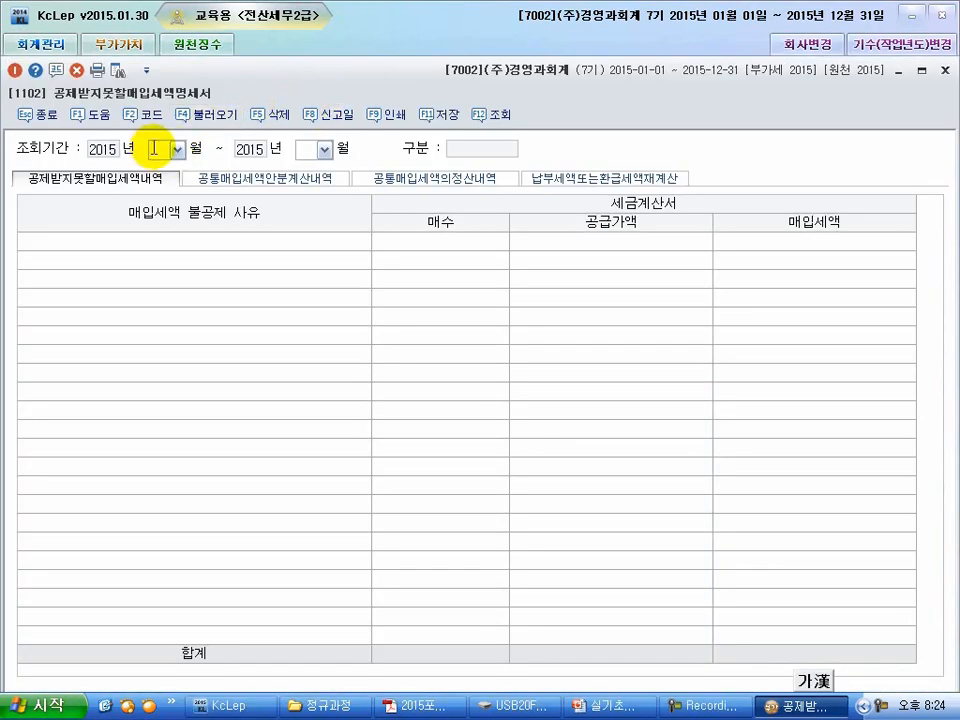
left_click(155, 148)
type("12")
key("Return")
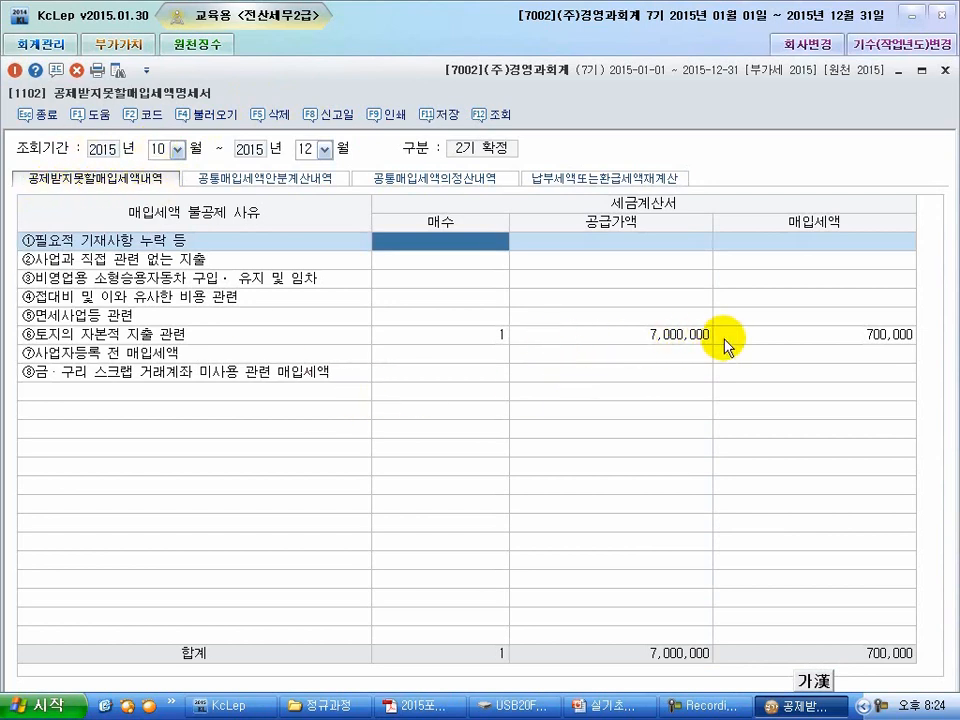
Step: In 공통매입세액의정산내역, choose formula 1 당해과세기간의 공급가액기준 without loading the voucher data
left_click(274, 180)
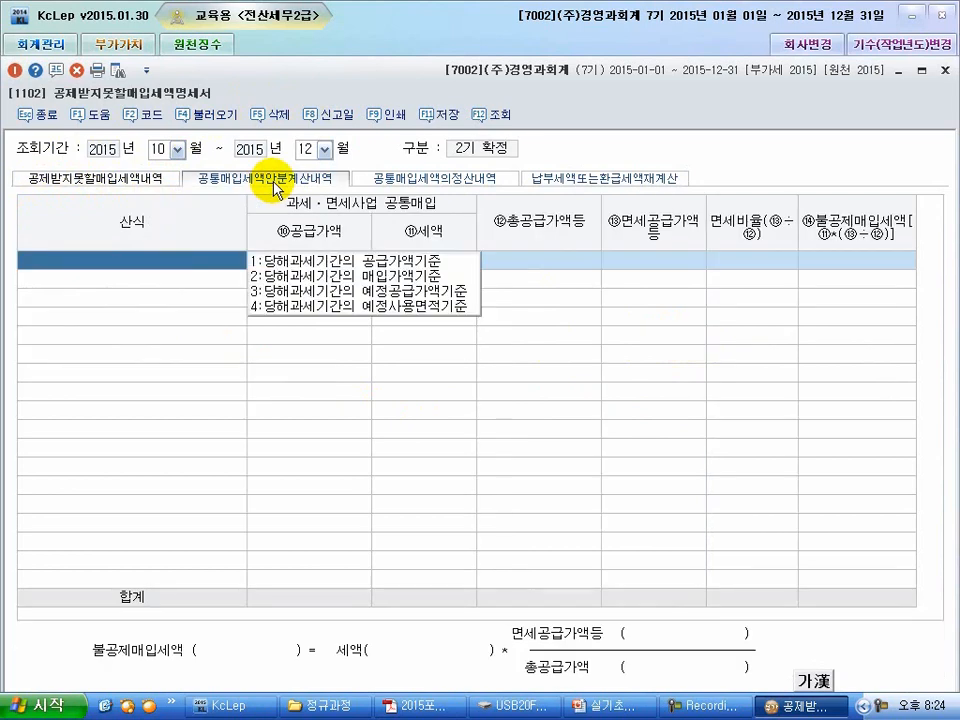
left_click(440, 184)
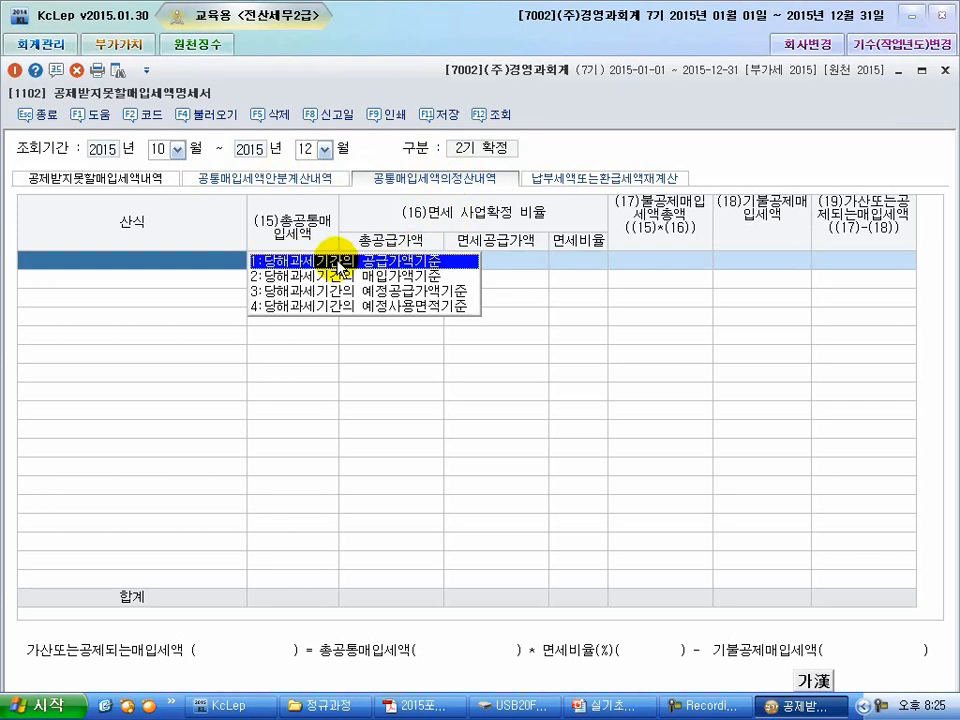
left_click(337, 261)
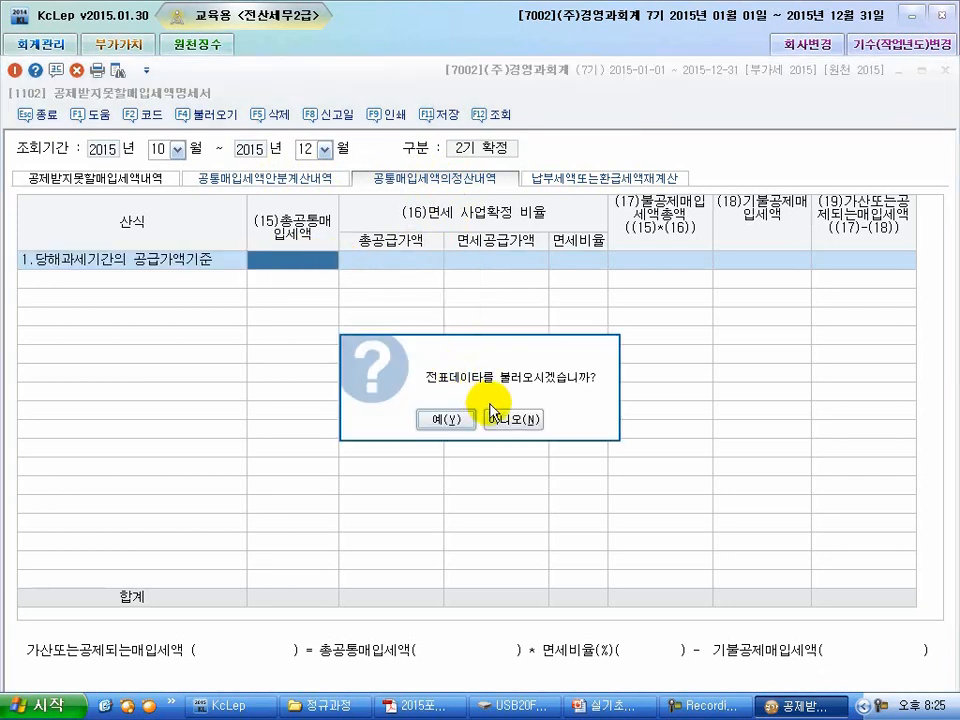
left_click(513, 420)
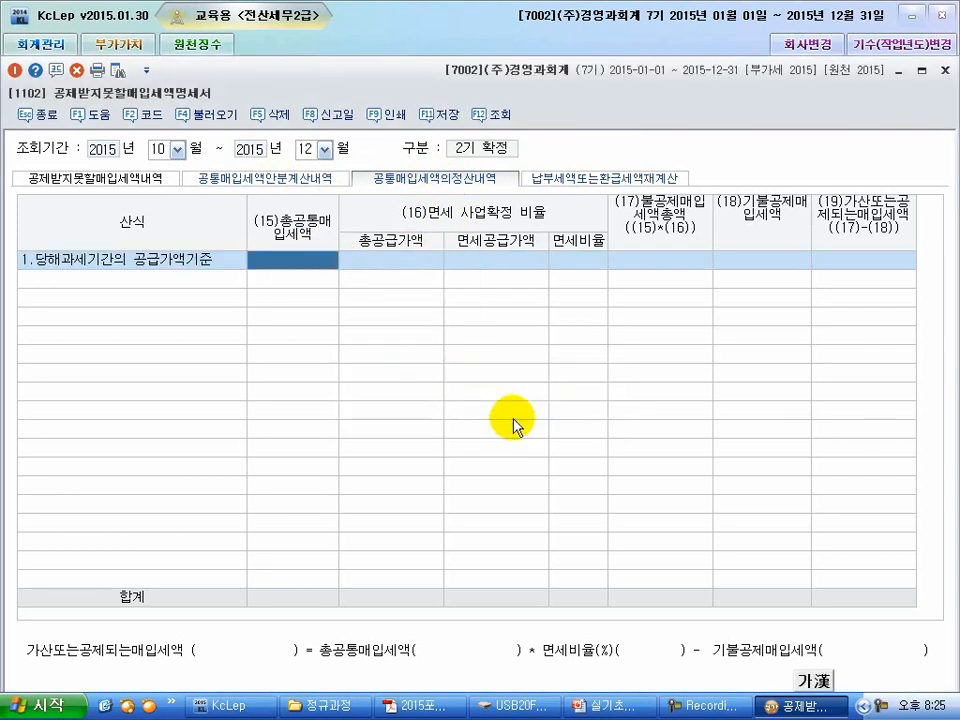
Step: Enter 총공통매입세액 5,000,000, 총공급가액 110,000,000 and 면세공급가액 50,000,000 in the settlement row
left_click(306, 262)
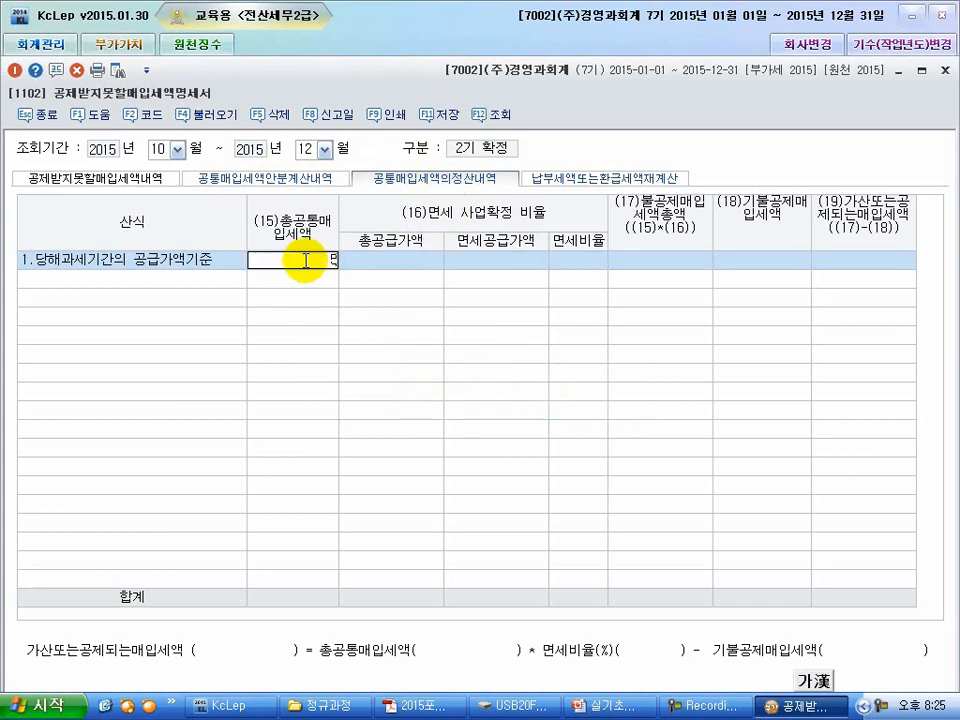
key("Return")
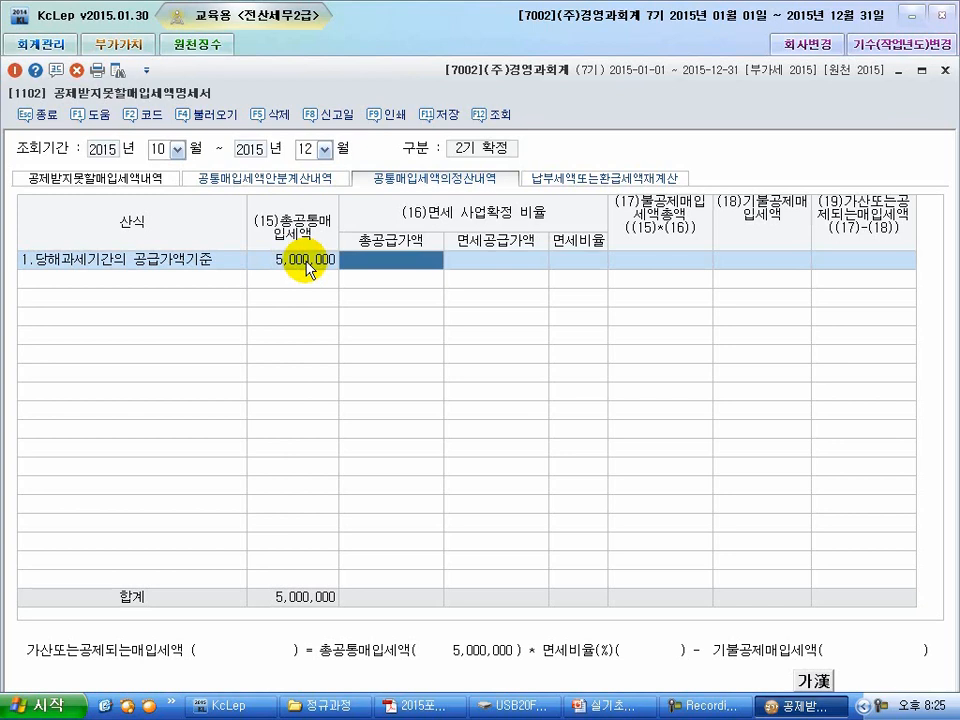
type("110,000,000")
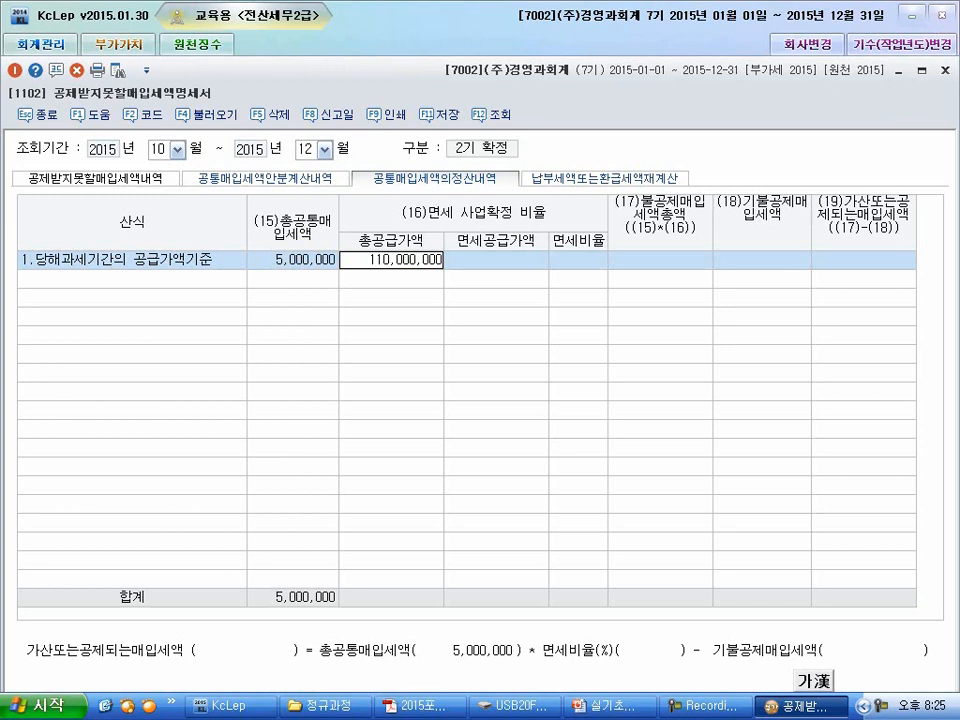
key("Return")
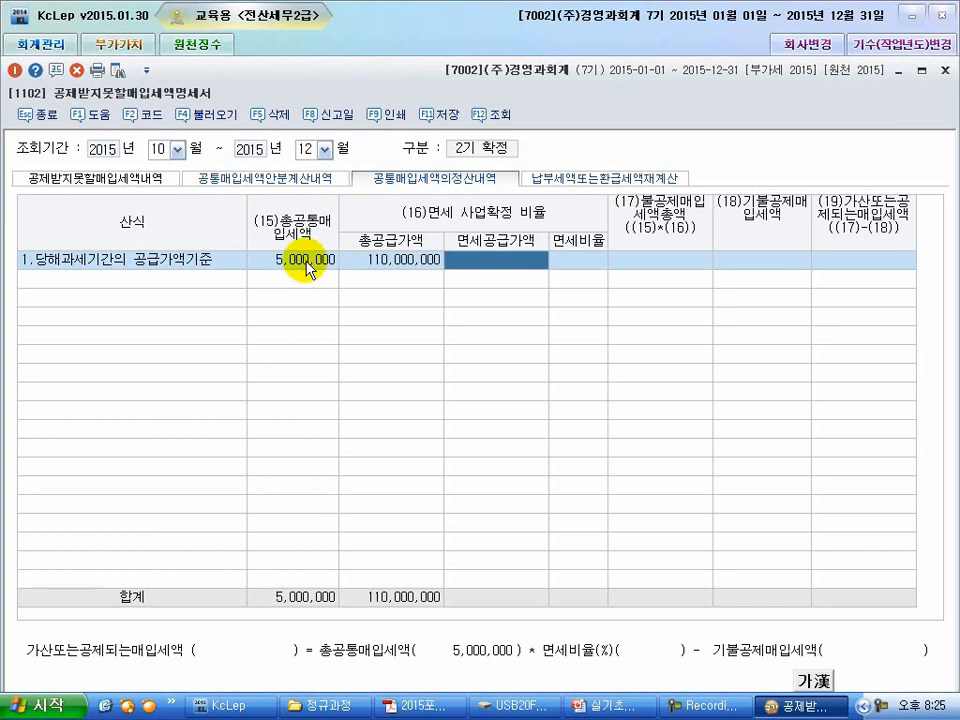
type("50,000,000")
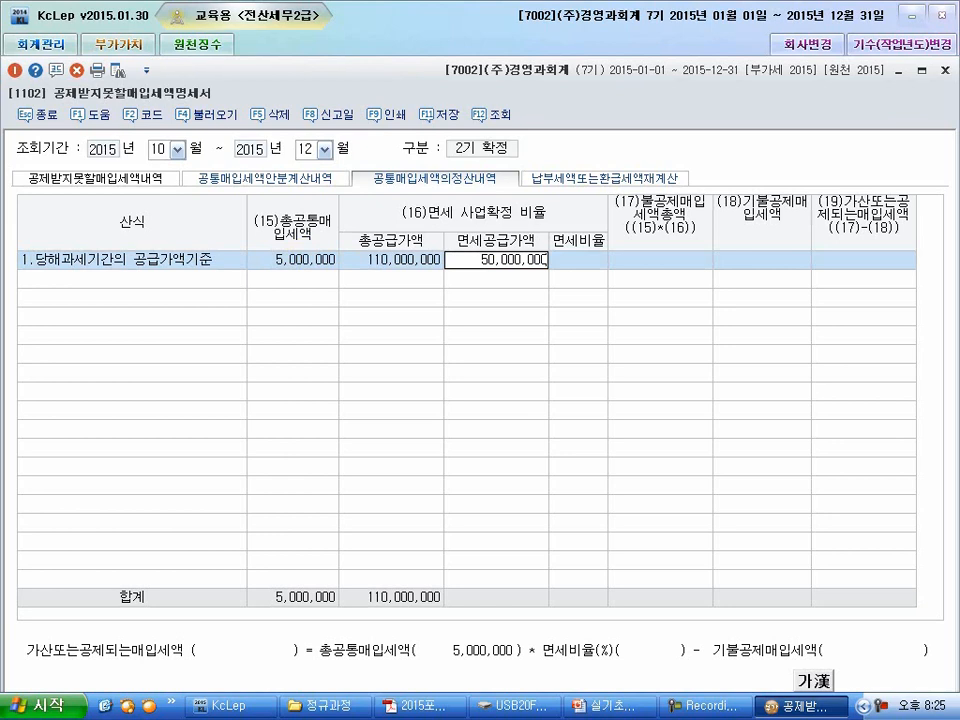
key("Return")
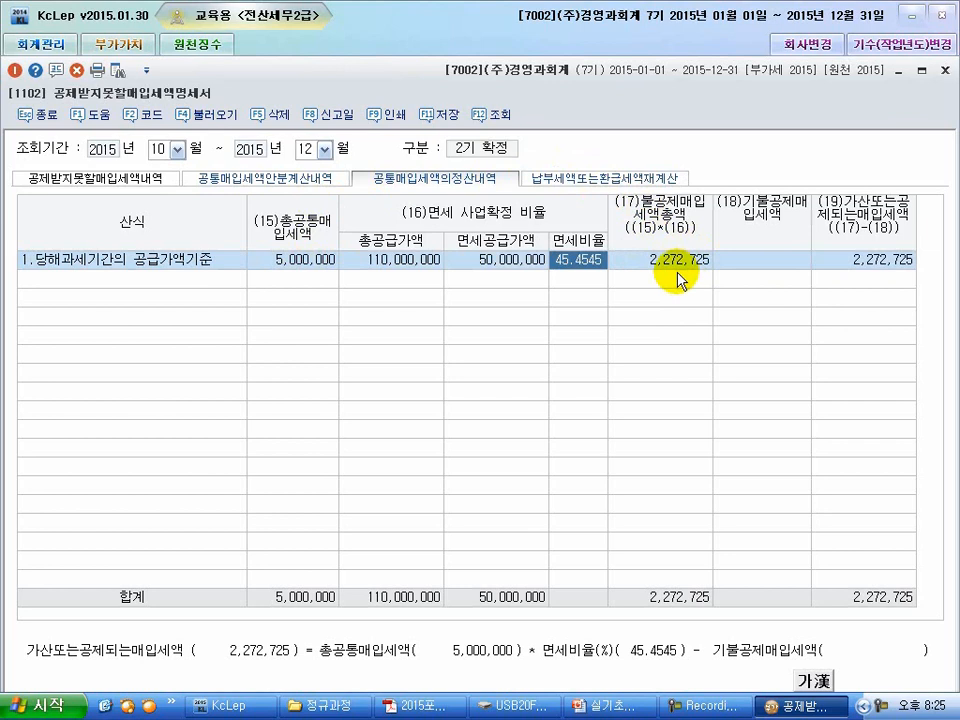
Step: Set (18)기불공제매입세액 to 1,500,000 in the settlement row and save the statement
left_click(760, 266)
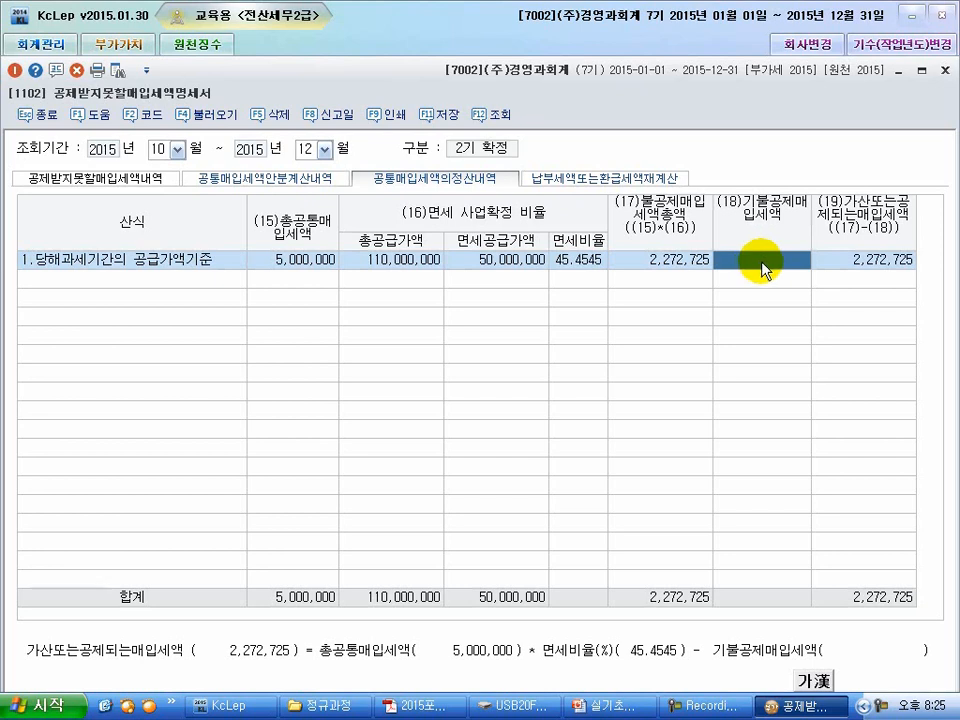
type("1500")
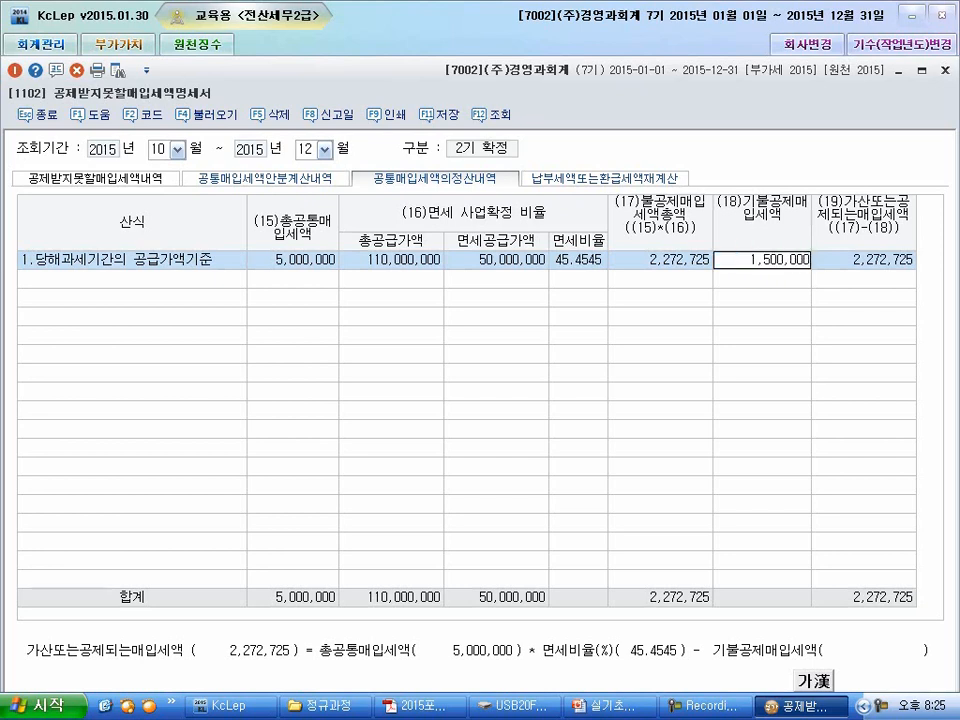
key("Return")
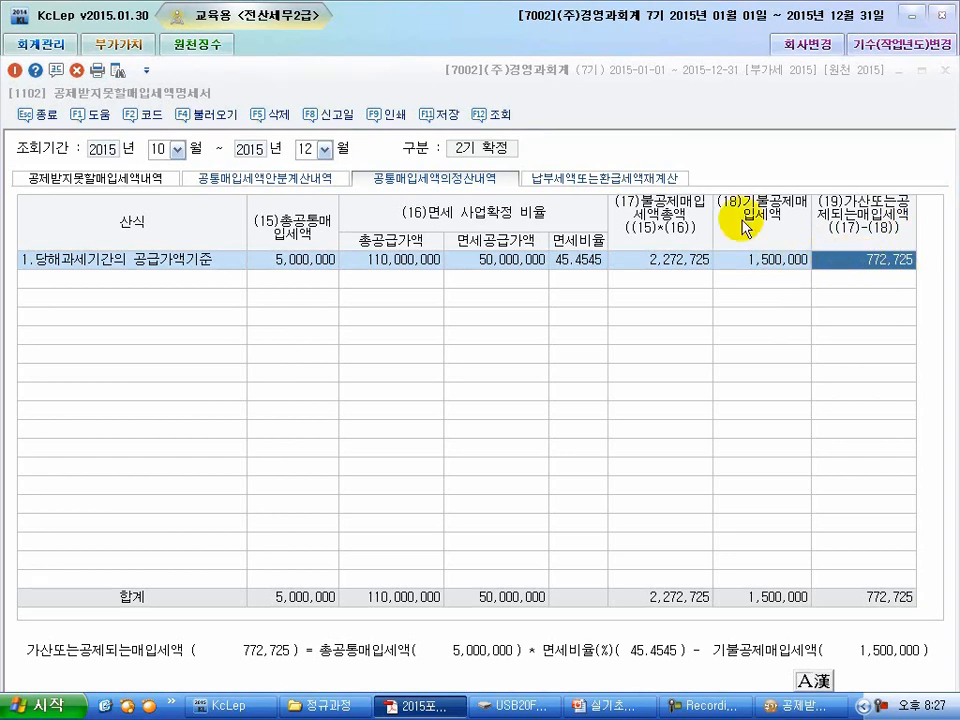
left_click(438, 120)
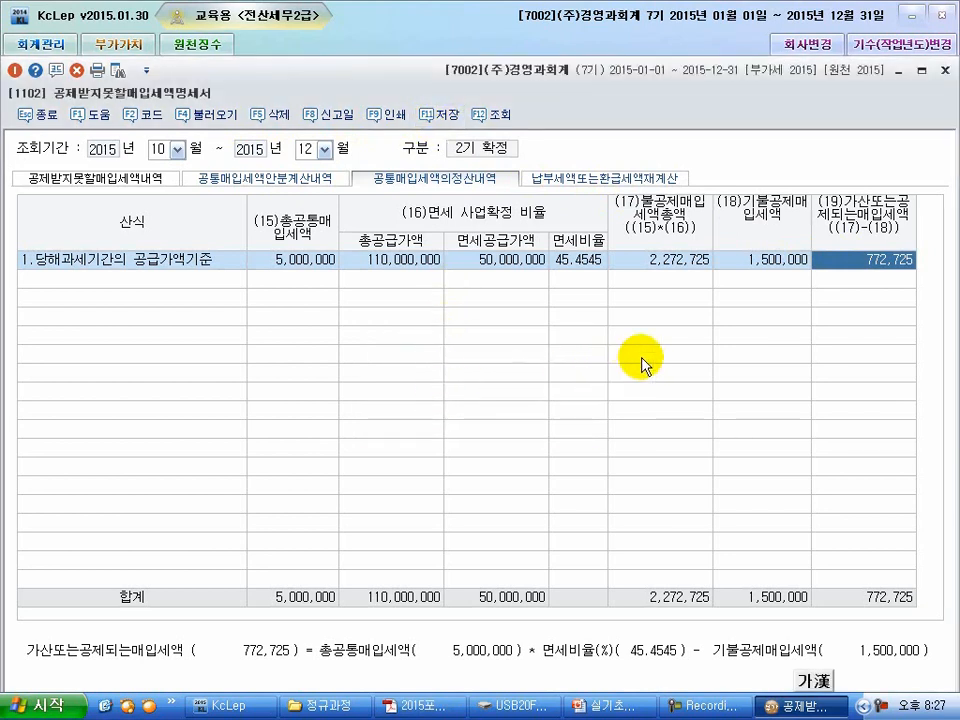
Step: Open 부가가치세신고서 for 2015-10-01 to 2015-12-31 without loading the previously saved data, and show the breakdown of line 16 공제받지못할매입세액
left_click(942, 71)
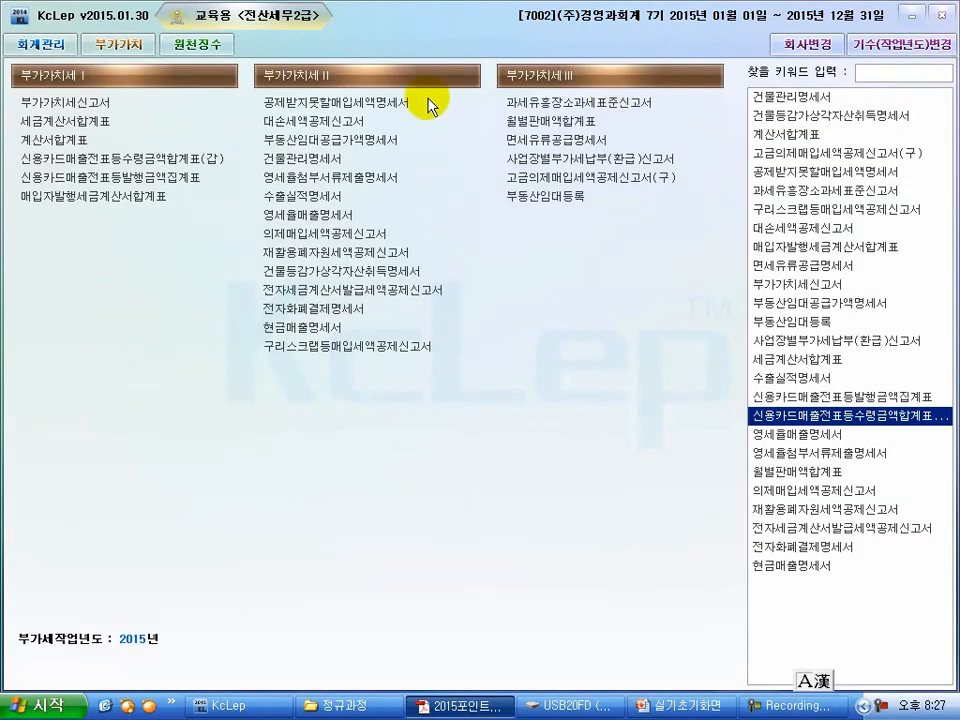
left_click(84, 102)
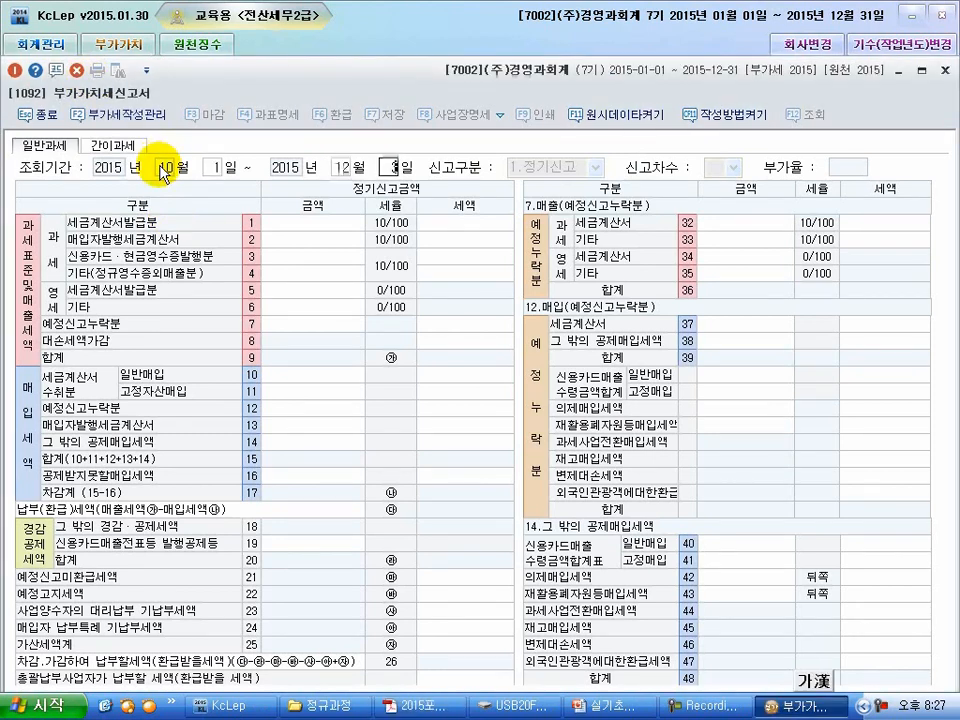
key("Return")
key("Return")
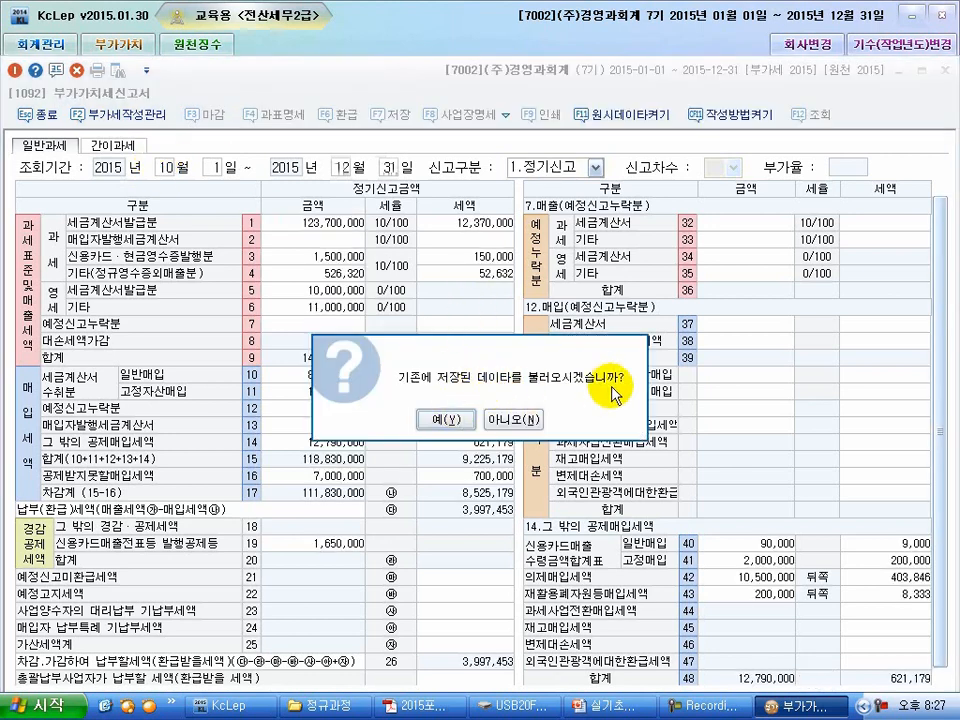
left_click(514, 419)
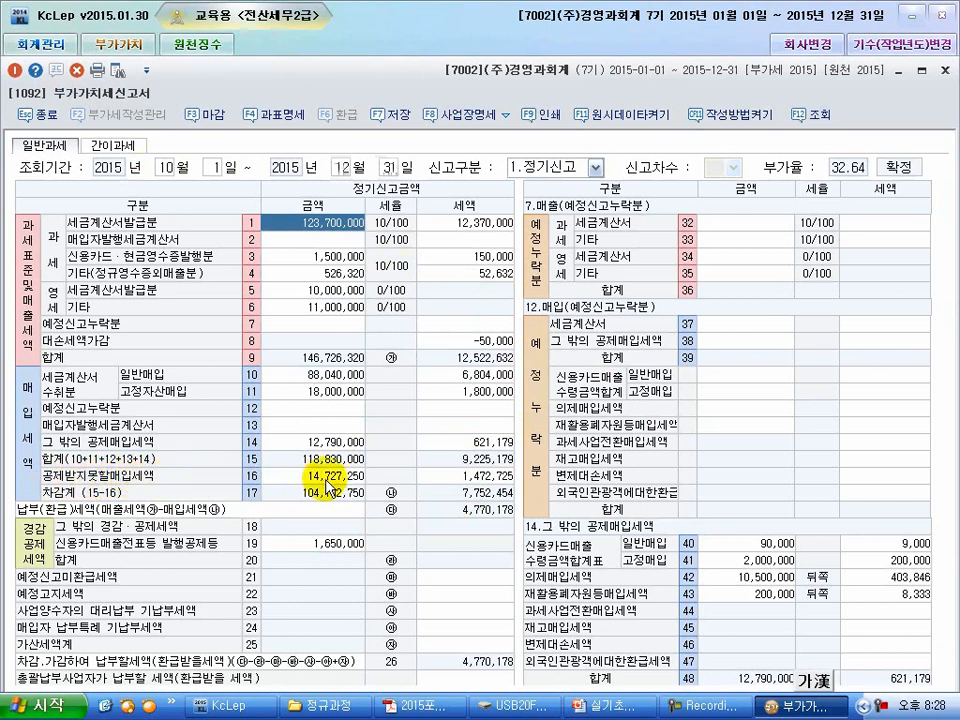
left_click(497, 476)
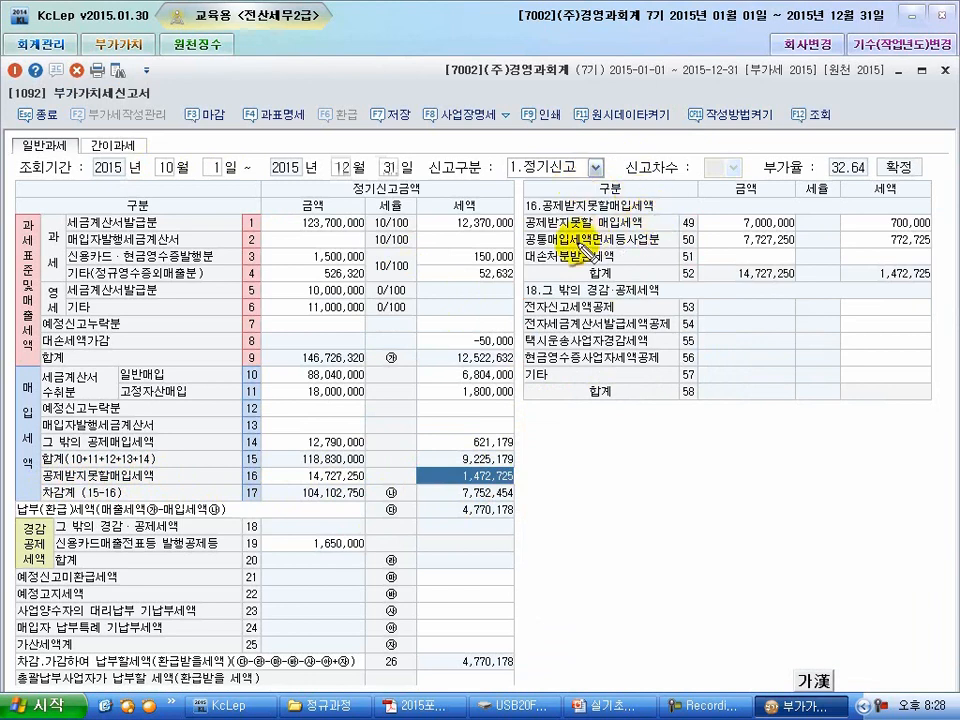
Step: Examine the tax on line 50 공통매입세액면세등사업분 and work out its journal entry between 원재료 and 부가세대급금
mouse_move(542, 246)
left_mouse_down()
mouse_move(688, 250)
mouse_move(665, 234)
mouse_move(526, 242)
mouse_move(540, 247)
left_mouse_up()
mouse_move(948, 257)
left_mouse_down()
mouse_move(898, 258)
mouse_move(880, 236)
mouse_move(934, 238)
mouse_move(795, 276)
mouse_move(709, 507)
mouse_move(716, 472)
left_mouse_up()
left_click_drag(707, 505, 737, 497)
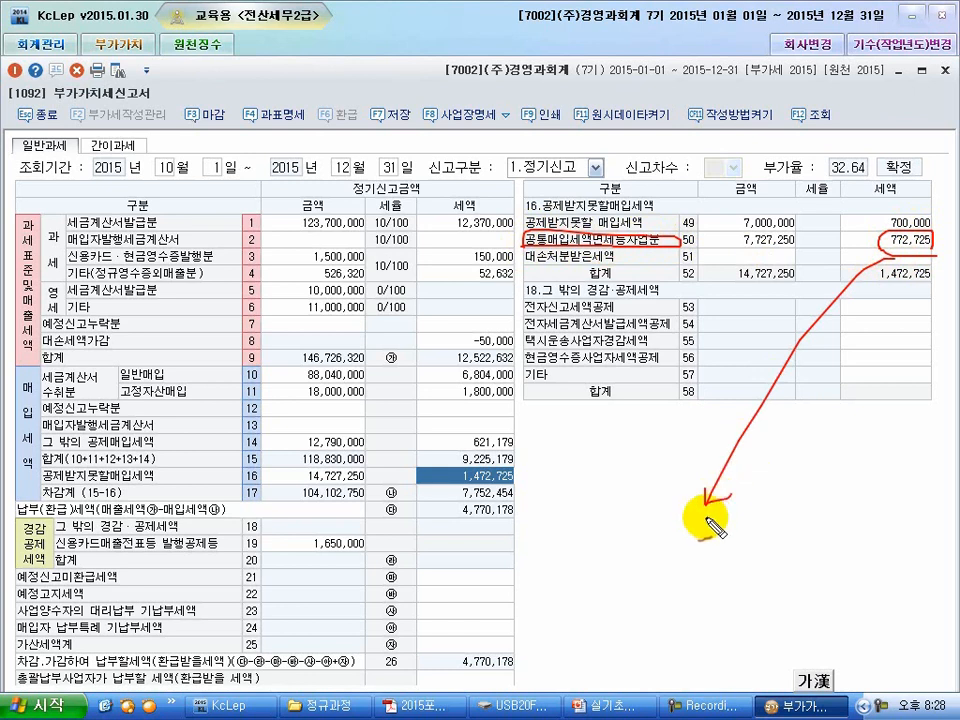
left_click_drag(700, 532, 660, 590)
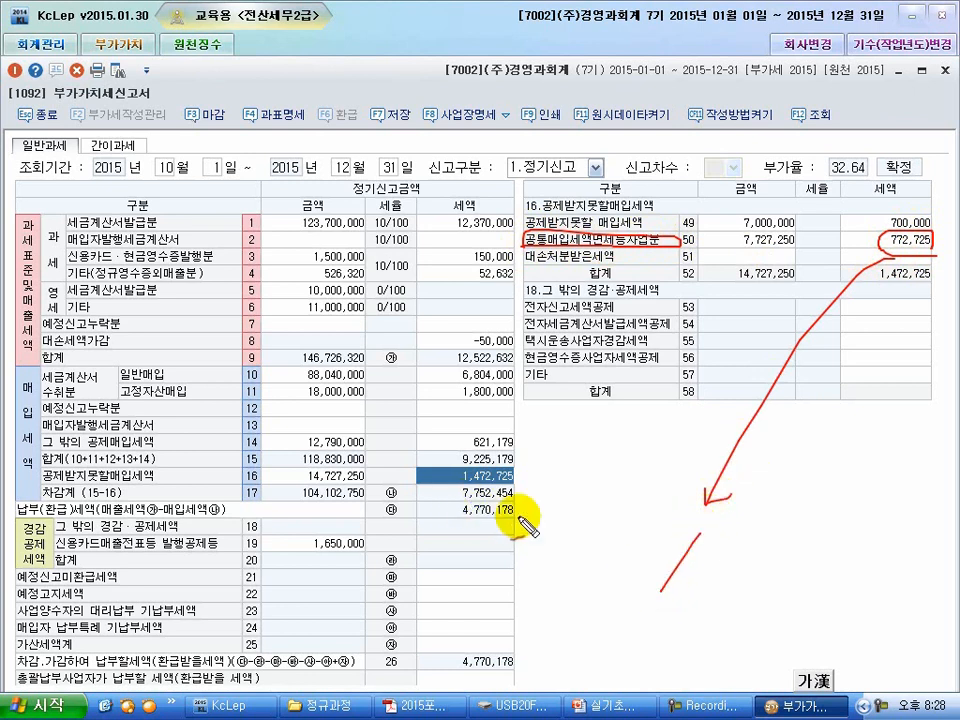
mouse_move(534, 508)
left_mouse_down()
mouse_move(529, 528)
mouse_move(545, 530)
mouse_move(575, 510)
mouse_move(705, 512)
mouse_move(734, 545)
mouse_move(815, 560)
mouse_move(840, 555)
mouse_move(830, 520)
mouse_move(848, 518)
mouse_move(852, 528)
left_mouse_up()
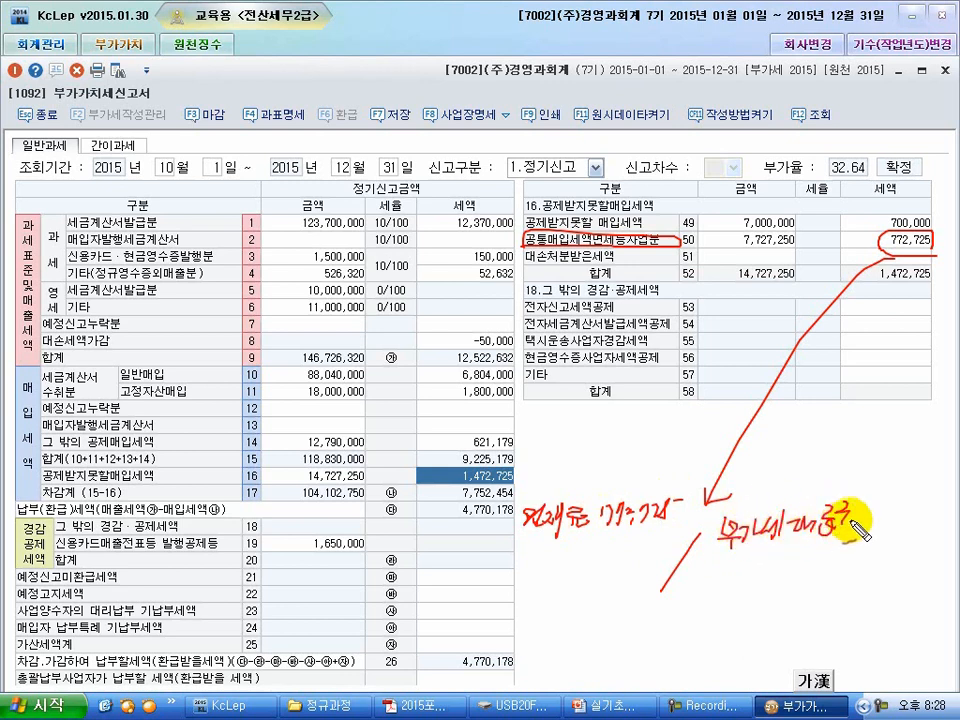
mouse_move(790, 562)
left_mouse_down()
mouse_move(840, 552)
mouse_move(888, 560)
mouse_move(898, 543)
left_mouse_up()
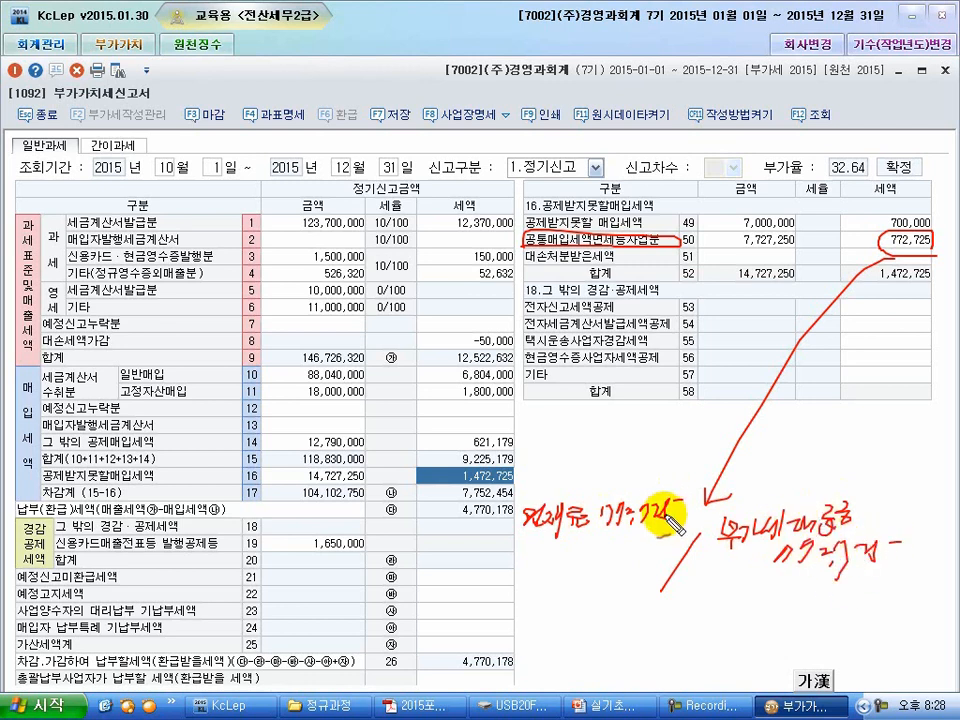
mouse_move(508, 600)
left_mouse_down()
mouse_move(735, 602)
mouse_move(944, 530)
mouse_move(872, 476)
mouse_move(705, 492)
mouse_move(560, 458)
mouse_move(515, 530)
mouse_move(510, 592)
left_mouse_up()
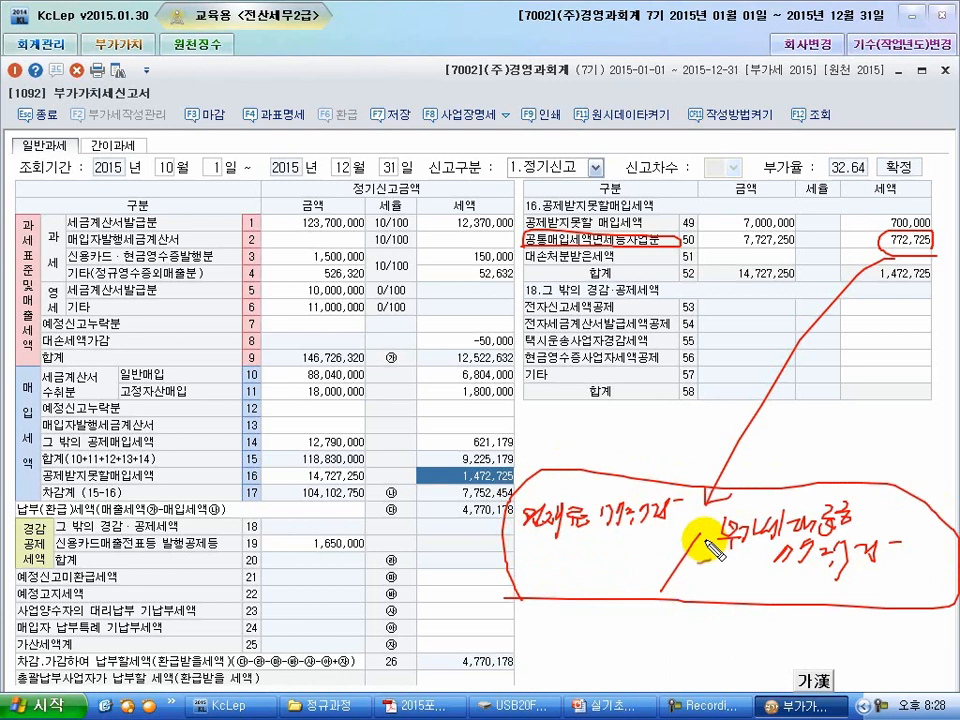
key("Escape")
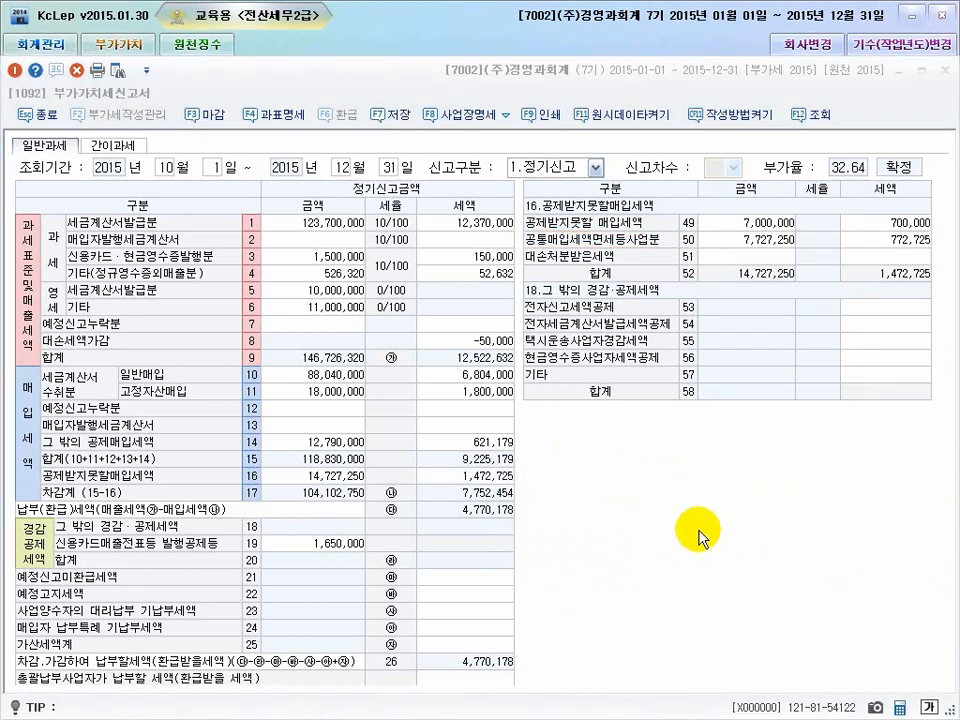
Step: Close 부가가치세신고서 and save its data
left_click(946, 80)
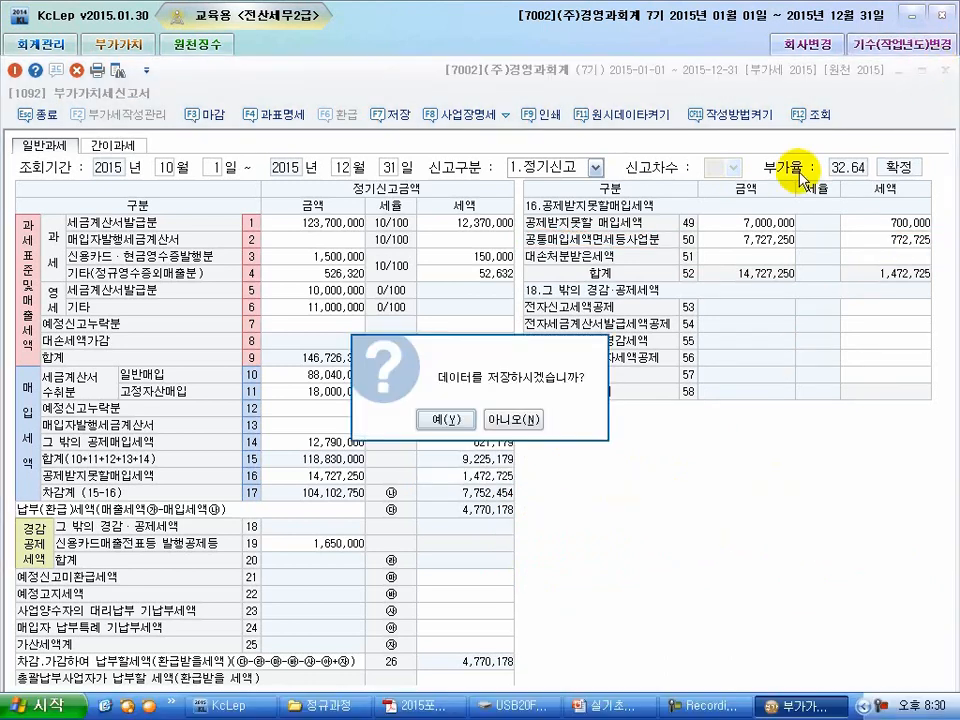
left_click(441, 419)
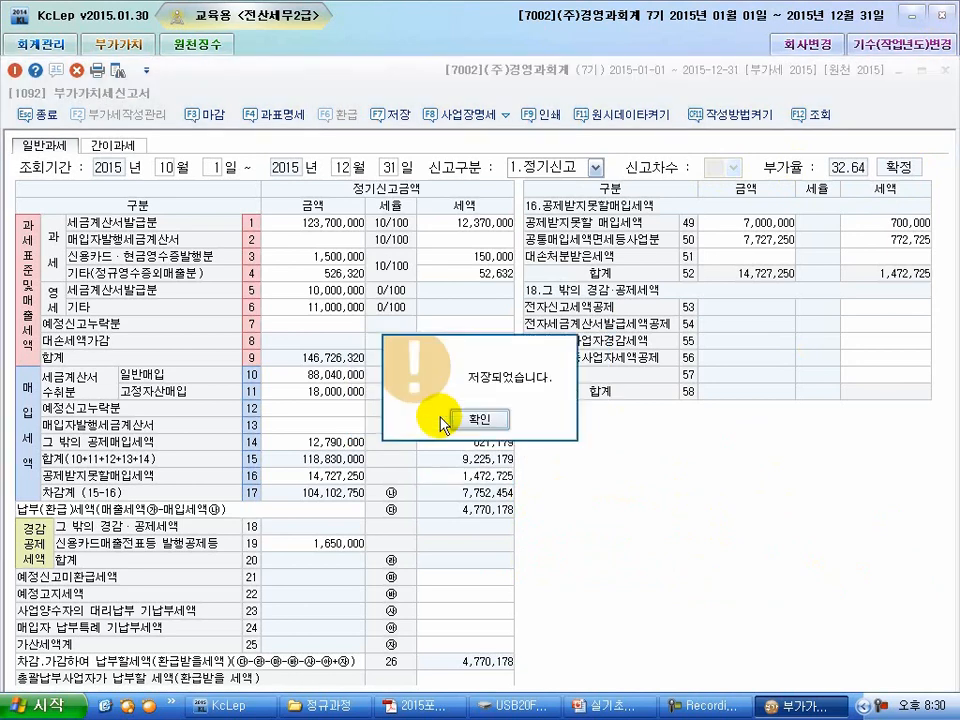
left_click(440, 420)
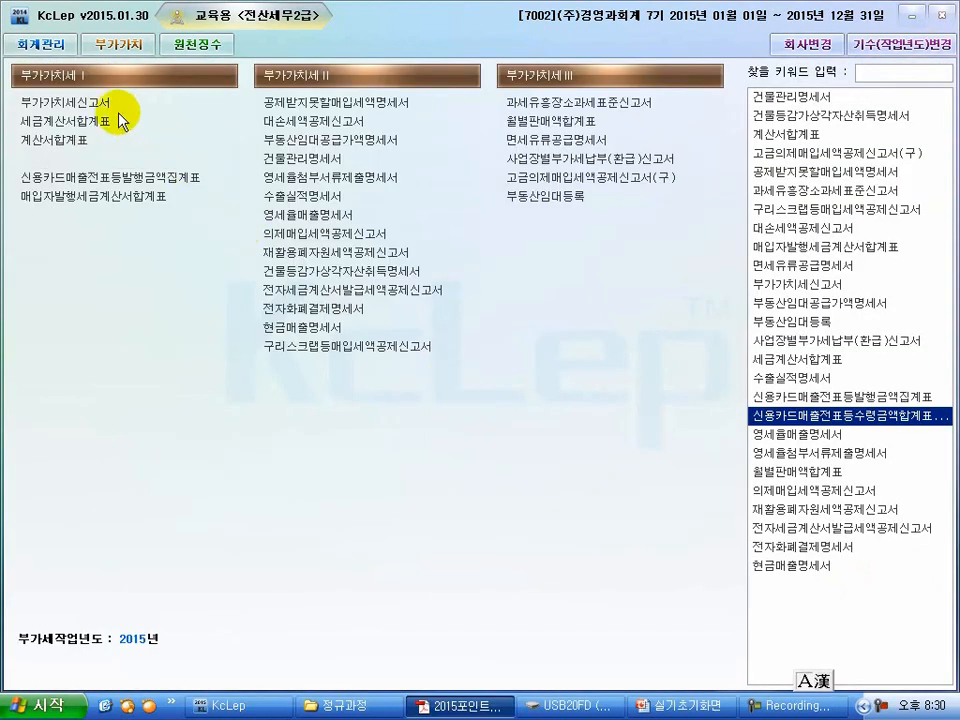
Step: Open 일반전표입력 in 회계관리 for December 31, 2015
left_click(49, 45)
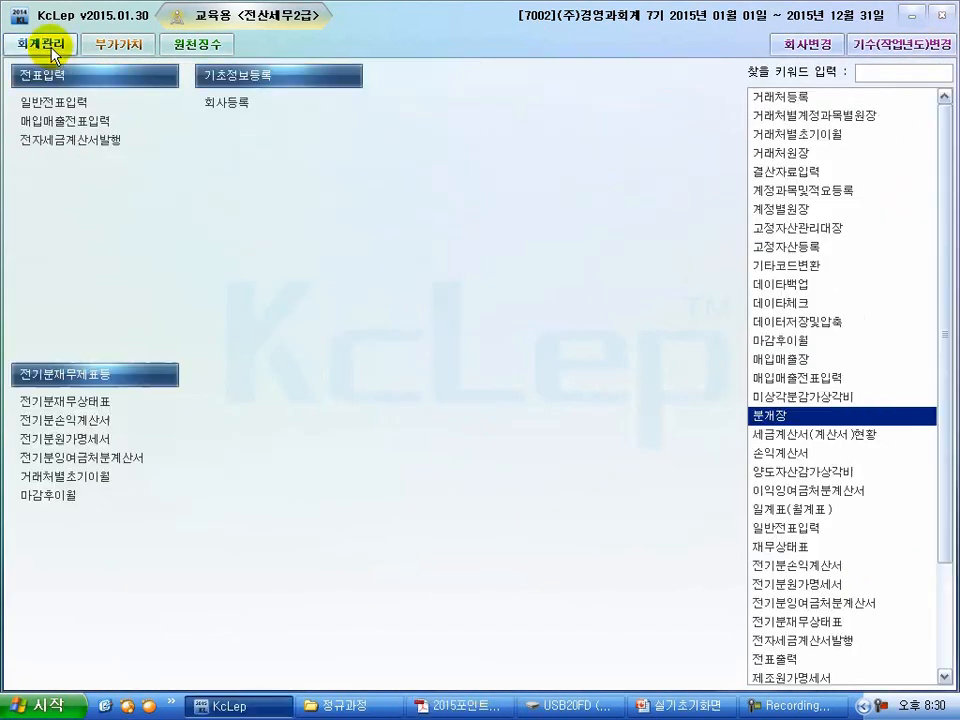
left_click(55, 104)
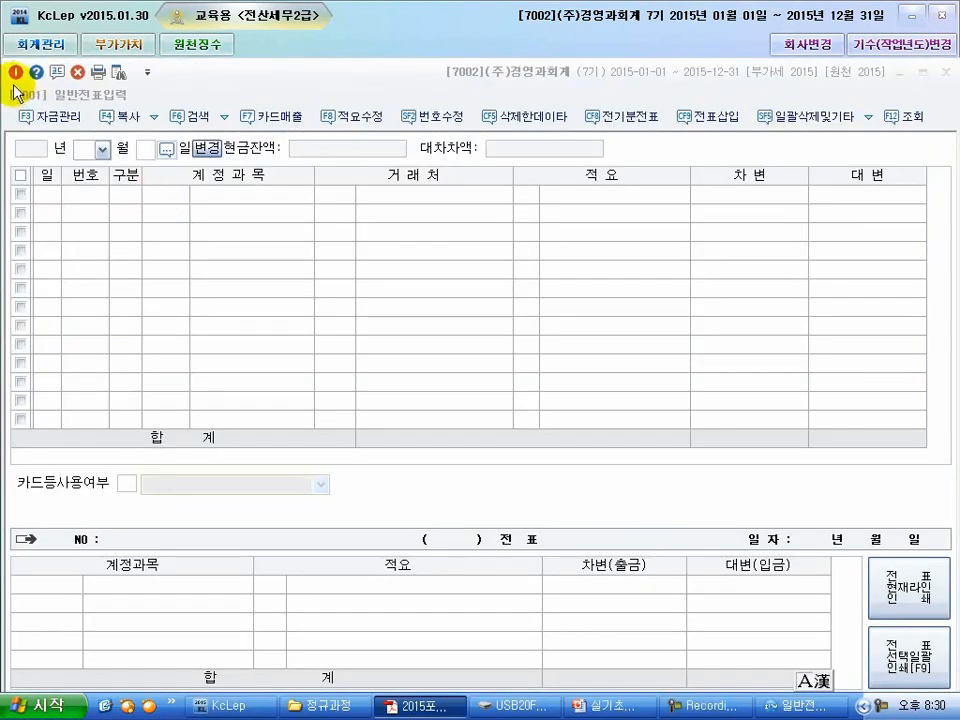
type("12")
key("Return")
type("31")
key("Return")
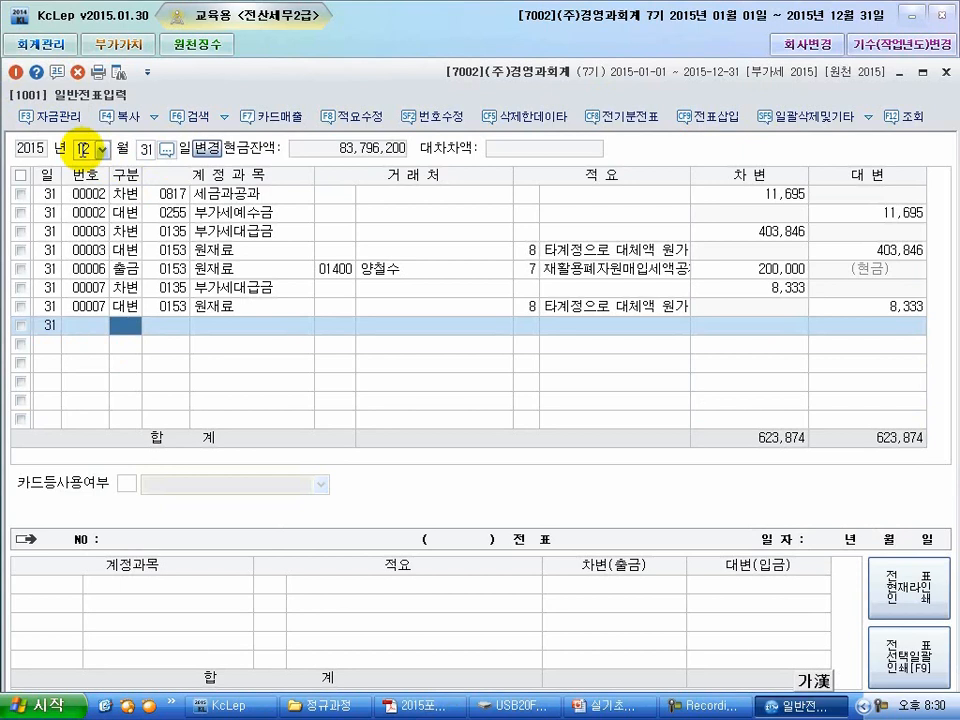
Step: Add a debit line for account 153 원재료 with 772,725, leaving the customer and description empty
type("3")
key("Return")
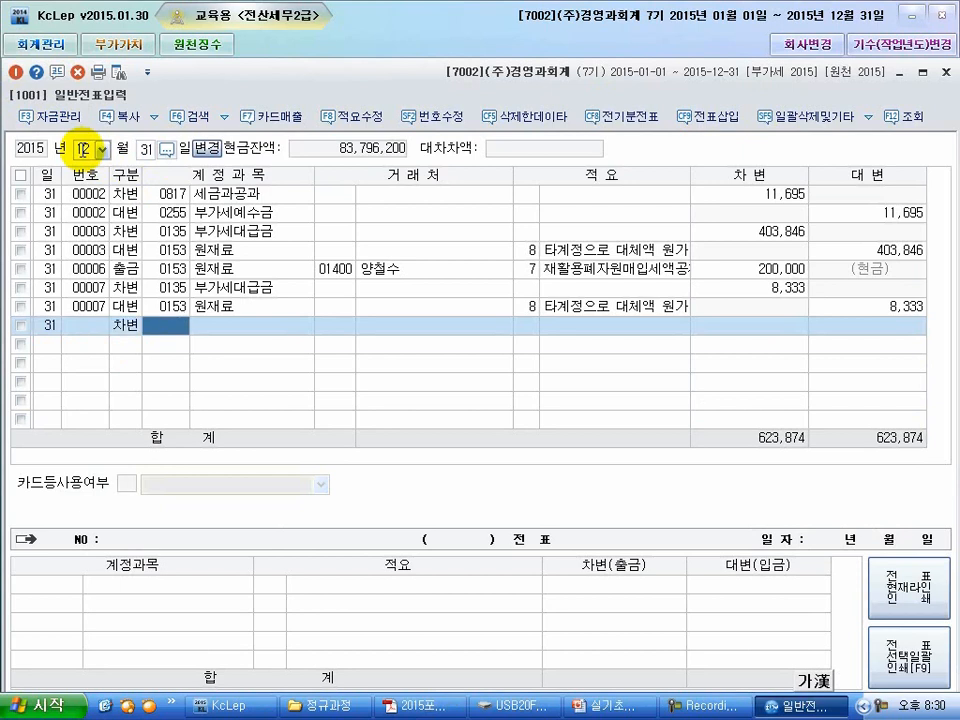
type("153")
key("Return")
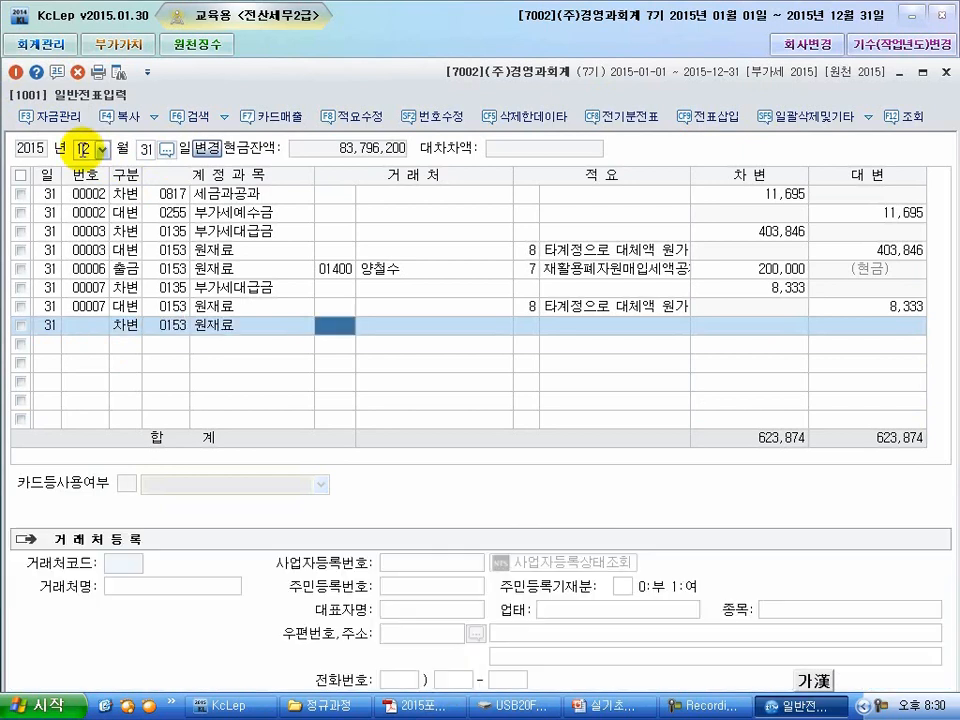
key("Return")
key("Return")
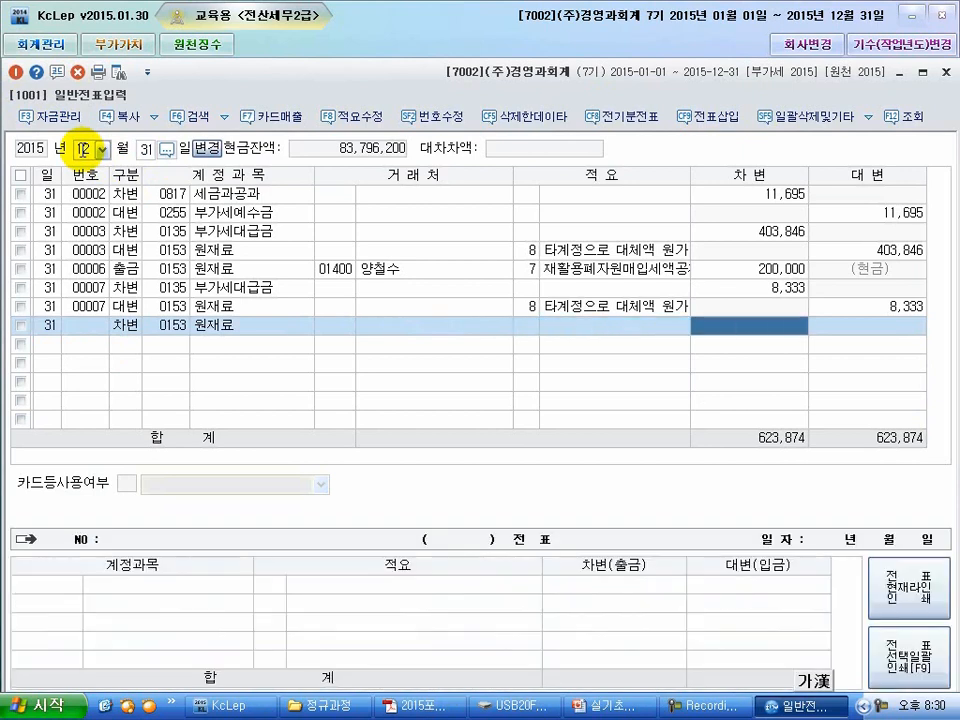
type("77")
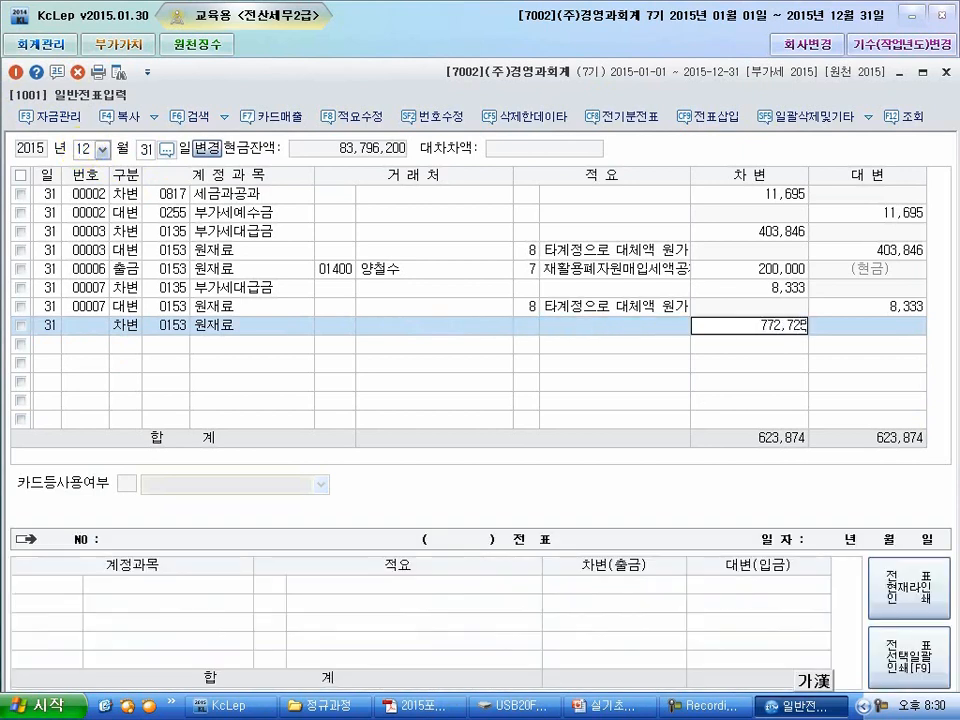
type("2,725")
key("Return")
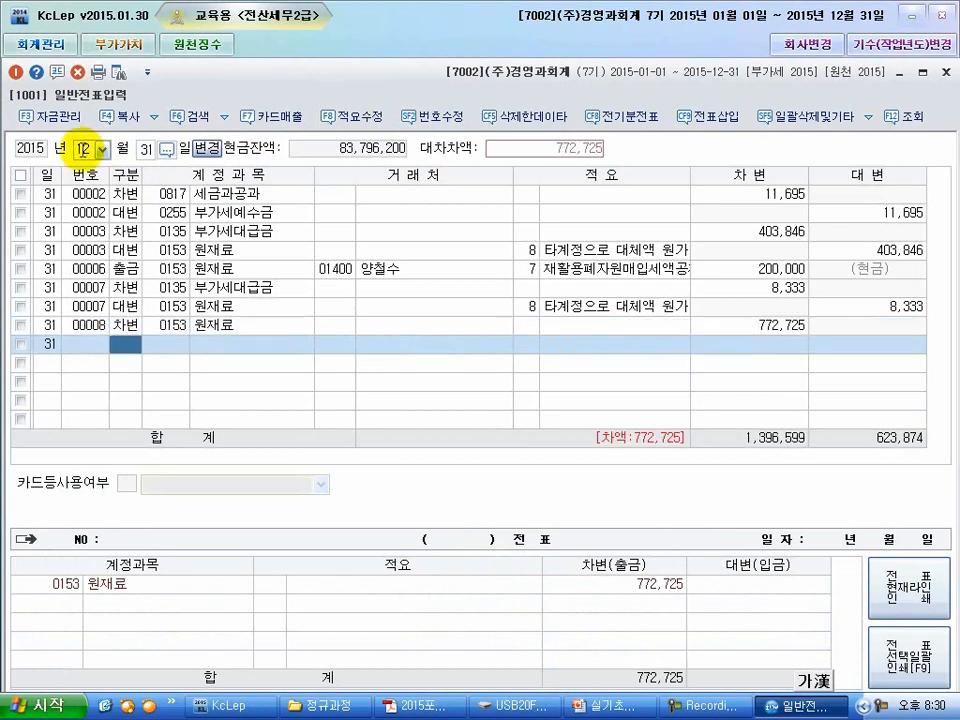
Step: Add the matching credit line for account 135 부가세대급금 with 772,725
type("4")
key("Return")
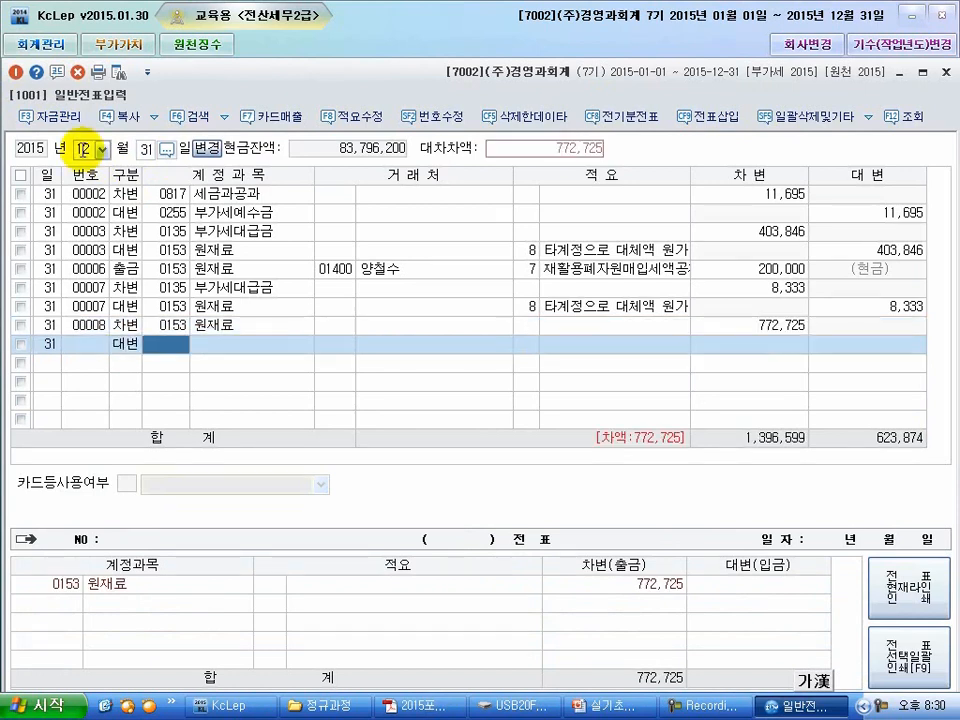
type("135")
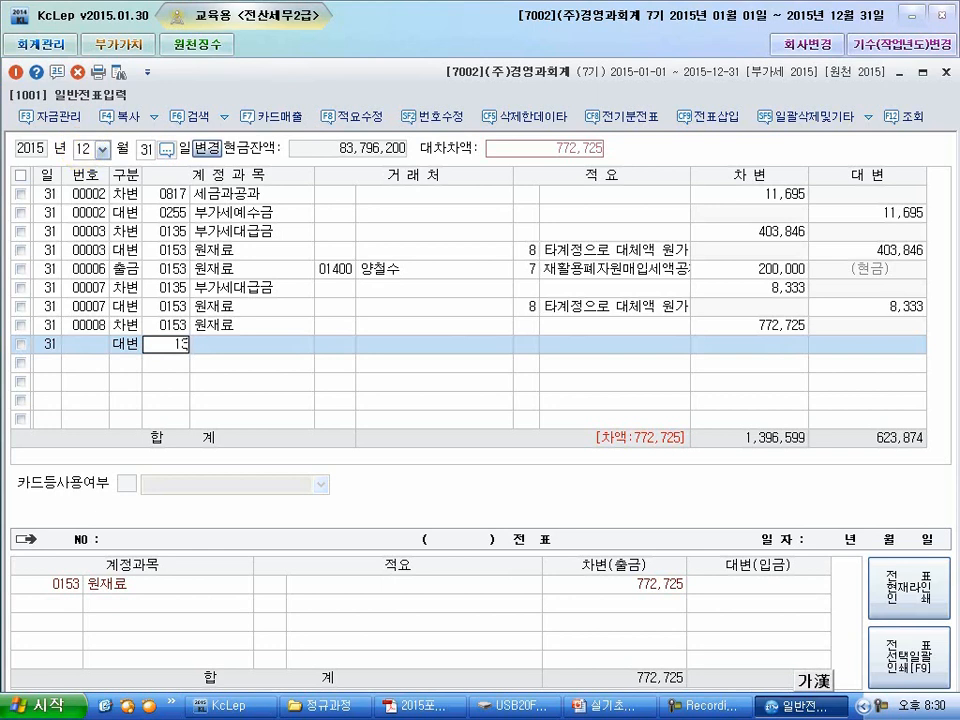
key("Return")
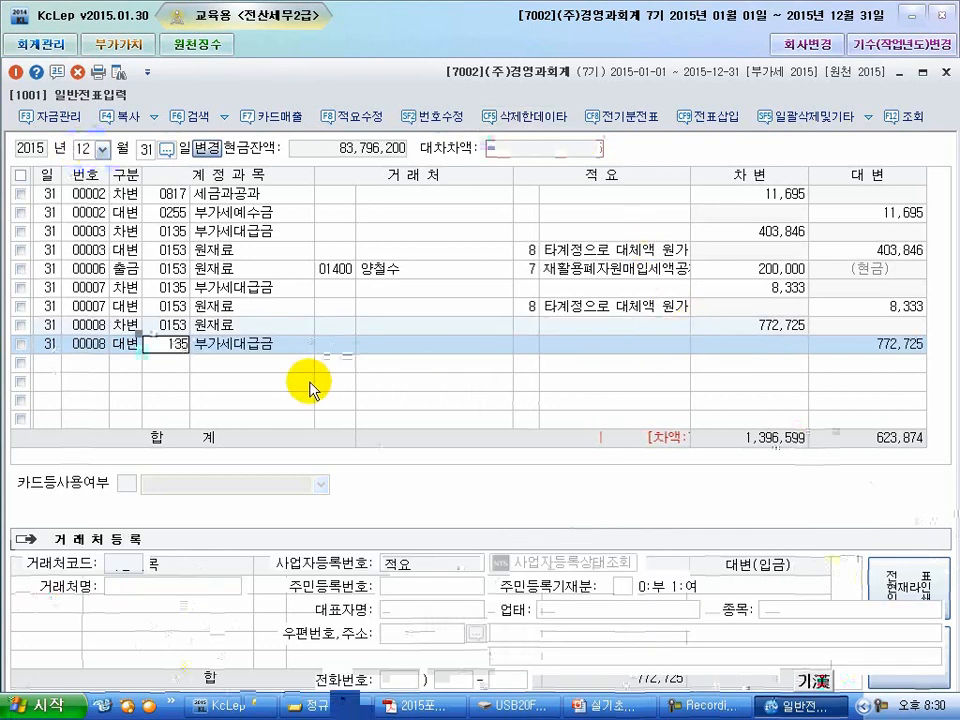
Step: Delete both lines of voucher 00008, the 원재료 debit and the 부가세대급금 credit
left_click(21, 326)
left_click(21, 344)
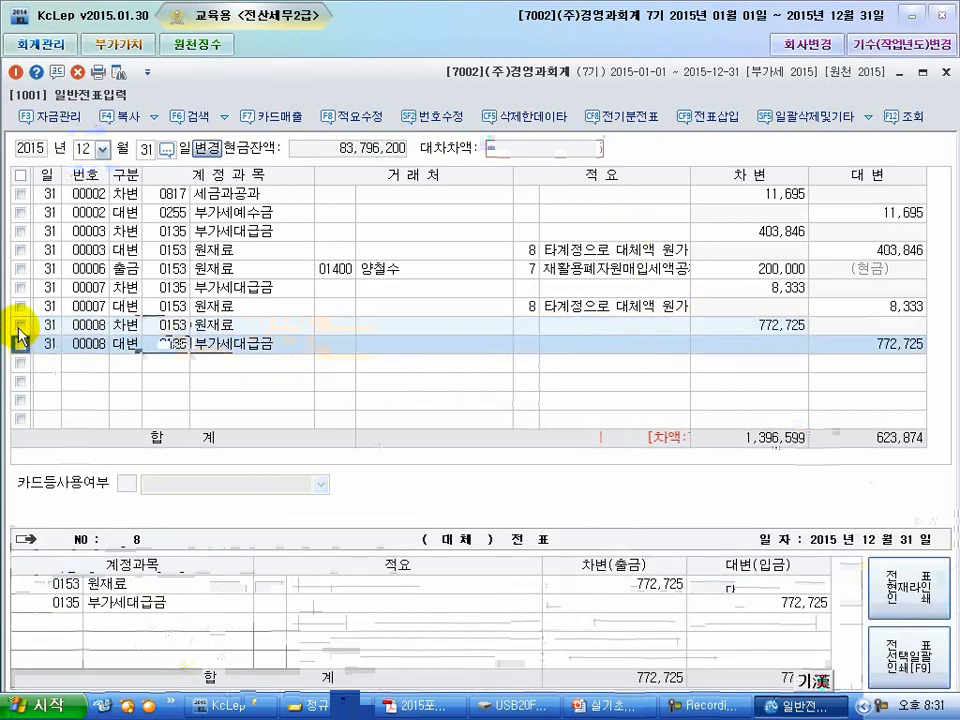
left_click(17, 327)
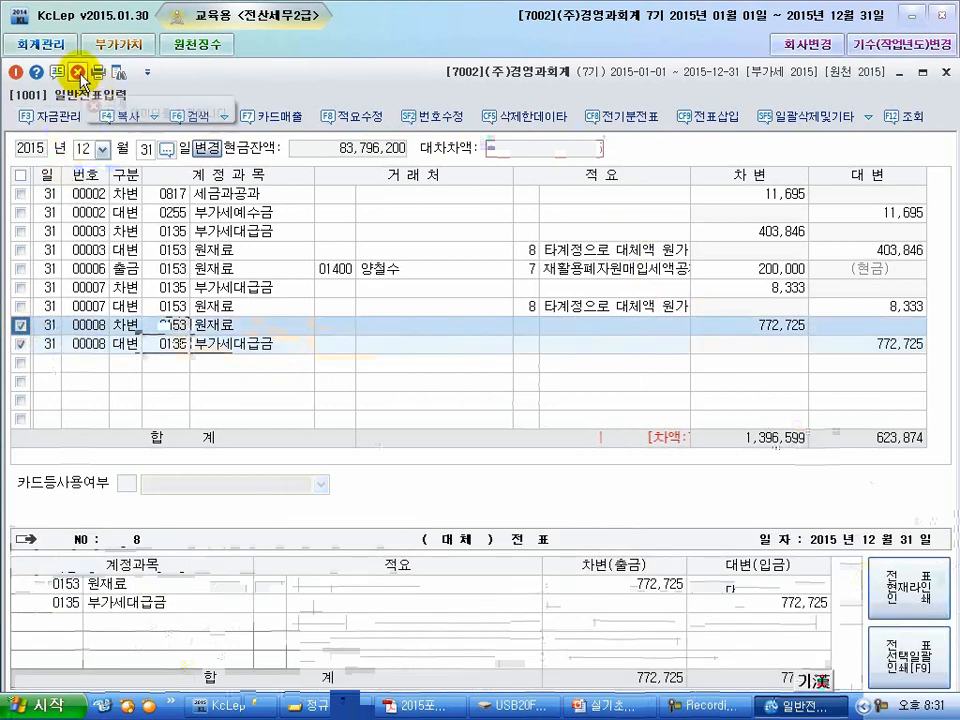
left_click(78, 74)
left_click(388, 432)
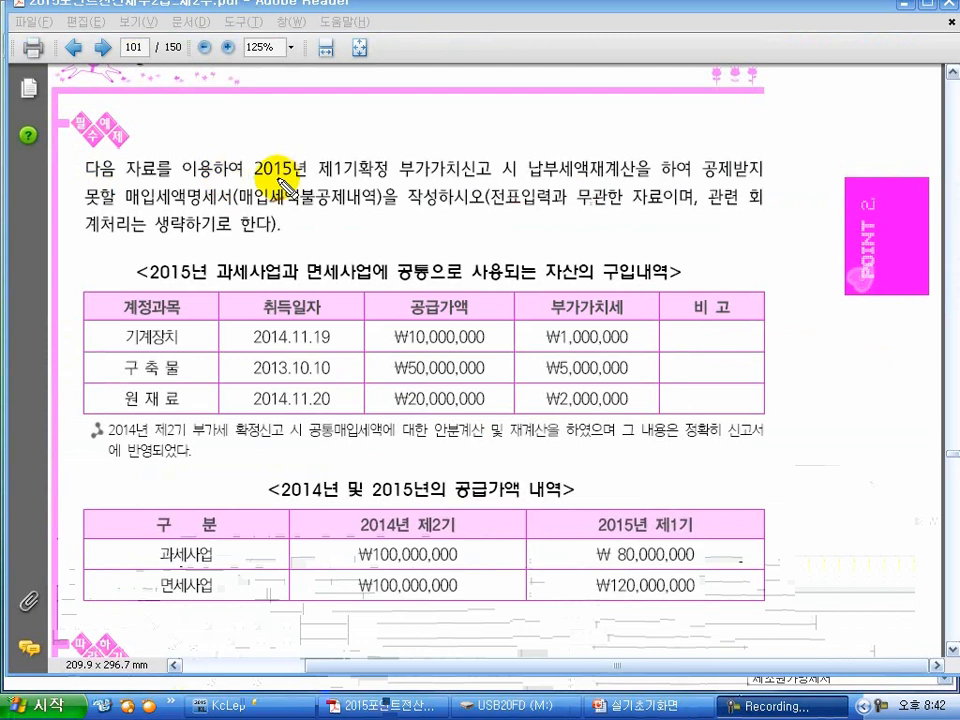
Step: In the Adobe Reader PDF, examine the 2015 first-period final tax recalculation exercise, including its shared asset purchases, note and 공급가액 내역 heading
left_click_drag(258, 181, 765, 182)
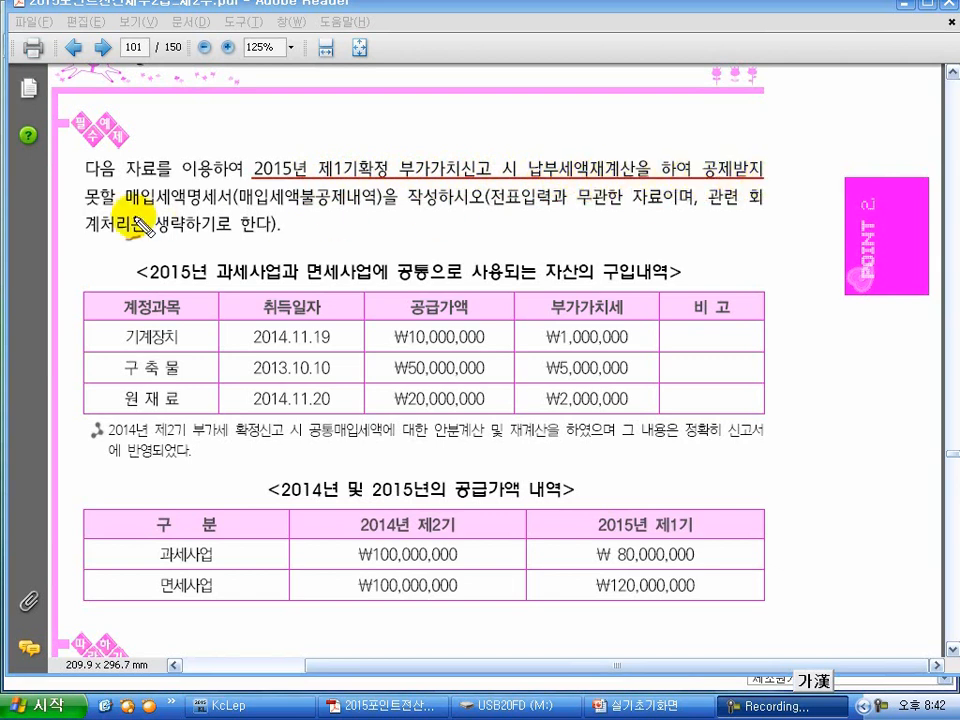
left_click_drag(72, 204, 762, 210)
left_click_drag(88, 238, 283, 229)
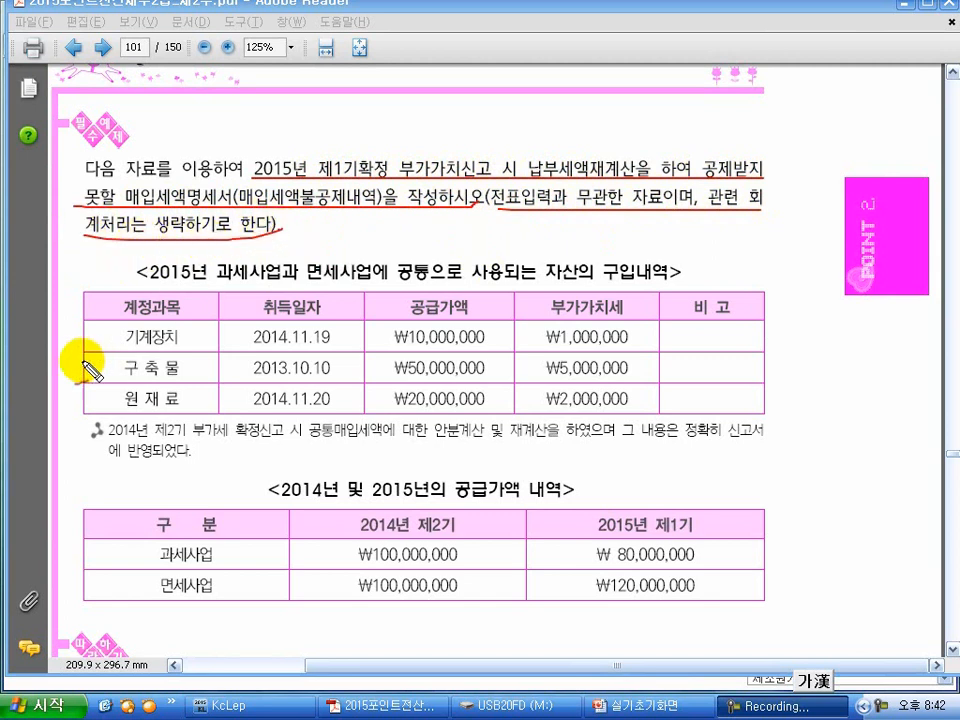
left_click_drag(148, 285, 666, 288)
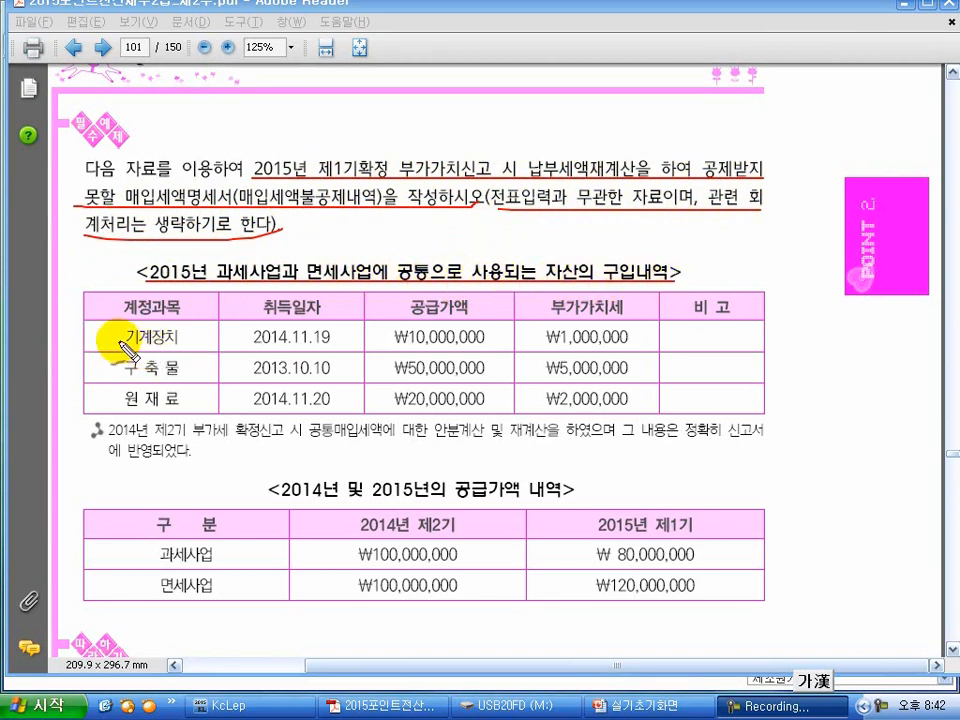
left_click_drag(104, 341, 115, 323)
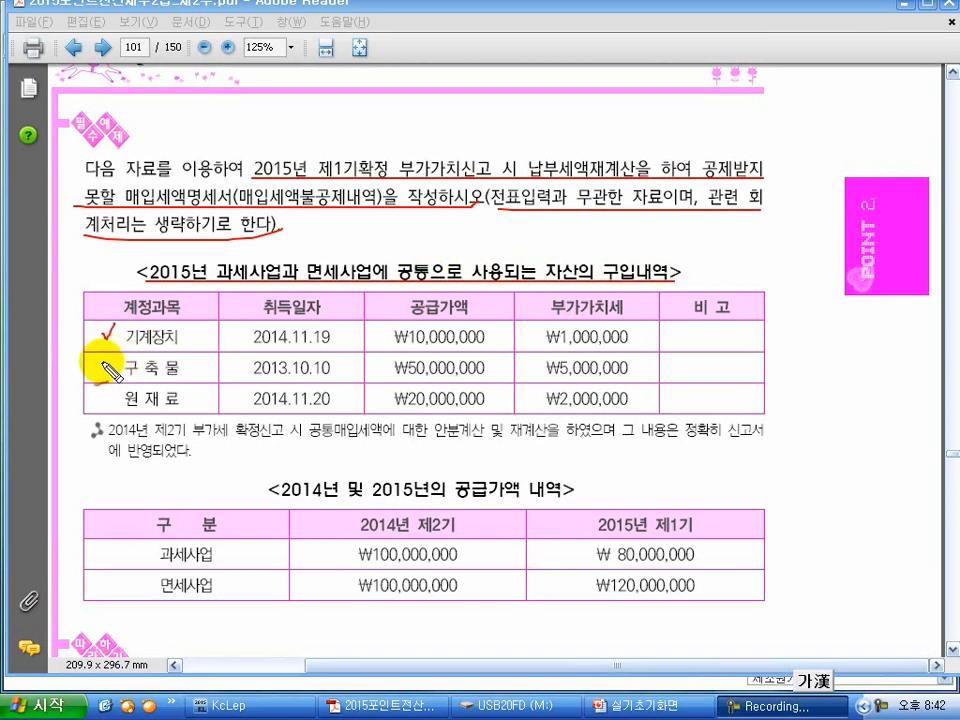
left_click_drag(106, 372, 114, 355)
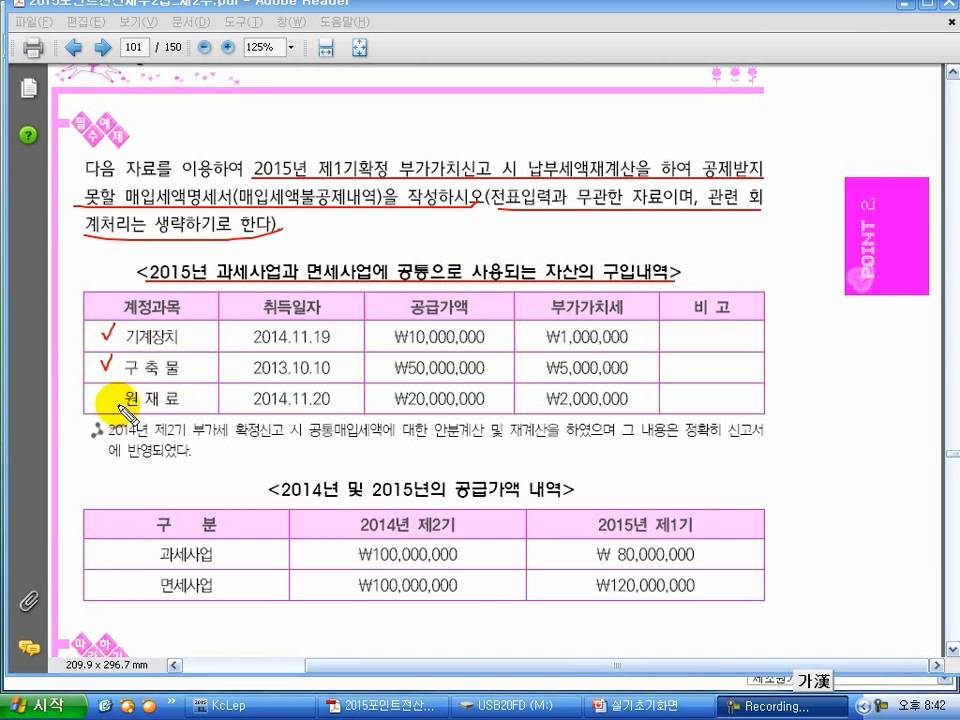
mouse_move(111, 401)
left_mouse_down()
mouse_move(207, 400)
mouse_move(139, 408)
mouse_move(157, 408)
left_mouse_up()
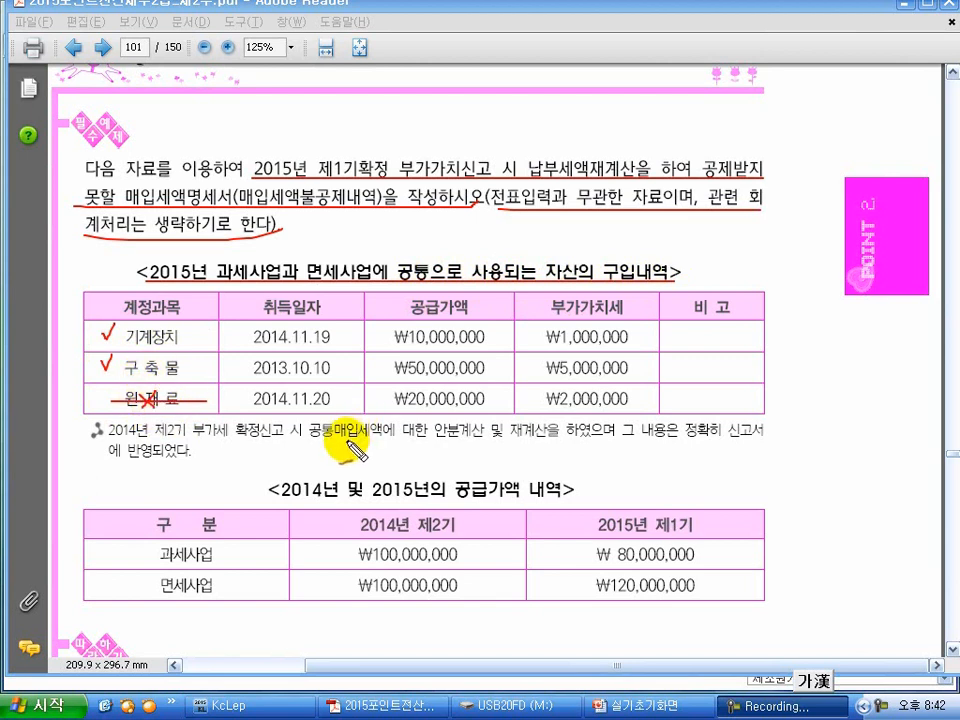
left_click_drag(108, 437, 762, 441)
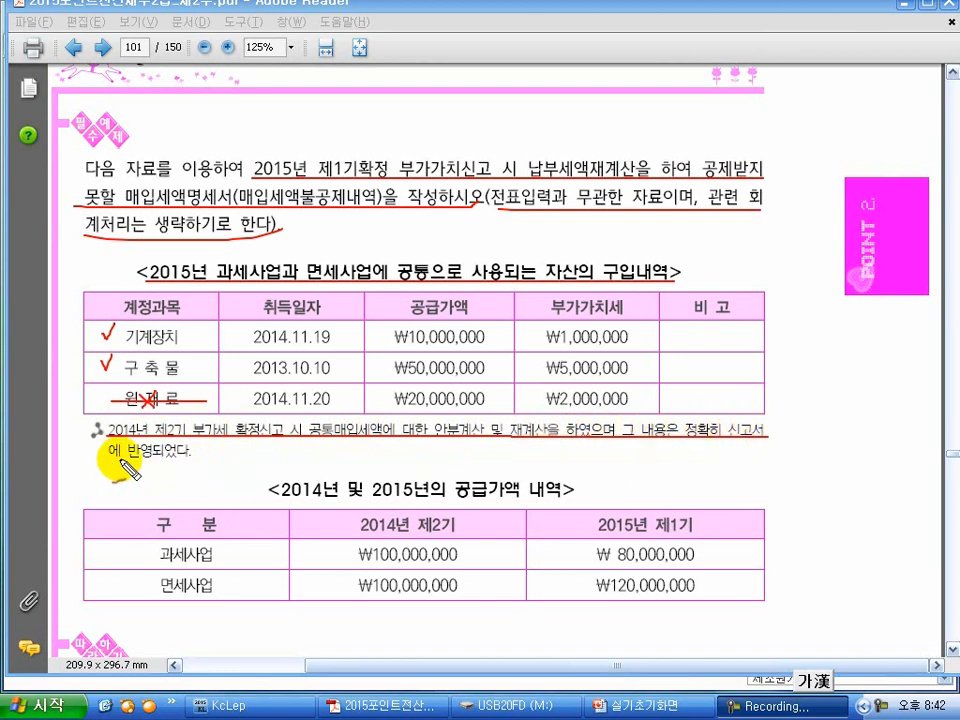
left_click_drag(108, 458, 190, 457)
left_click_drag(268, 497, 575, 495)
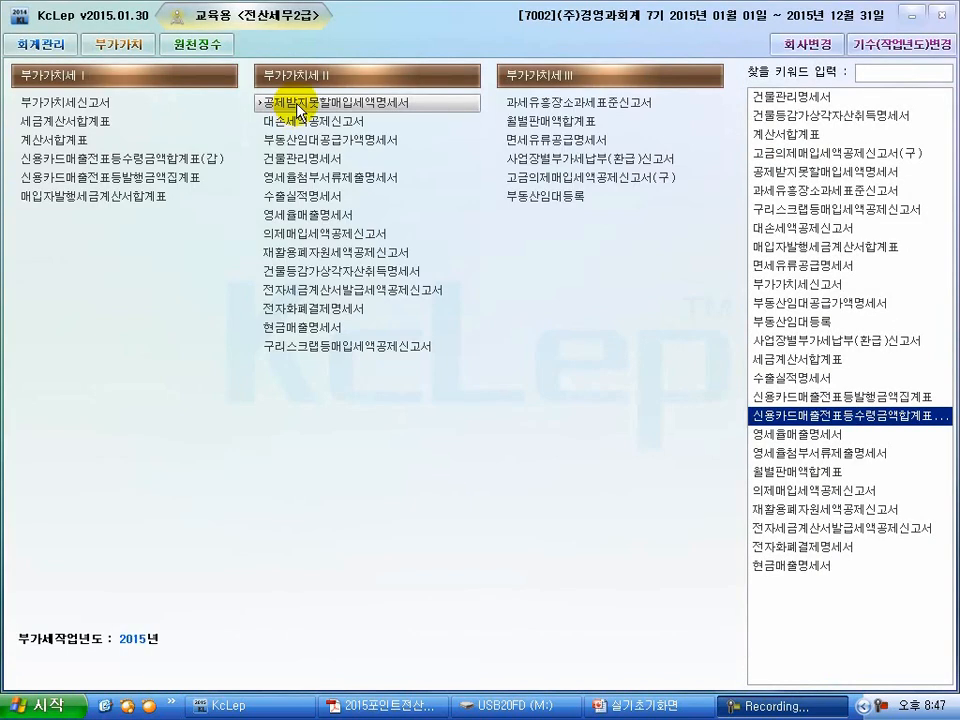
Step: Open 공제받지못할매입세액명세서 for April to June 2015 and view its 공통매입세액안분계산내역 and 공통매입세액의정산내역 sections
left_click(300, 108)
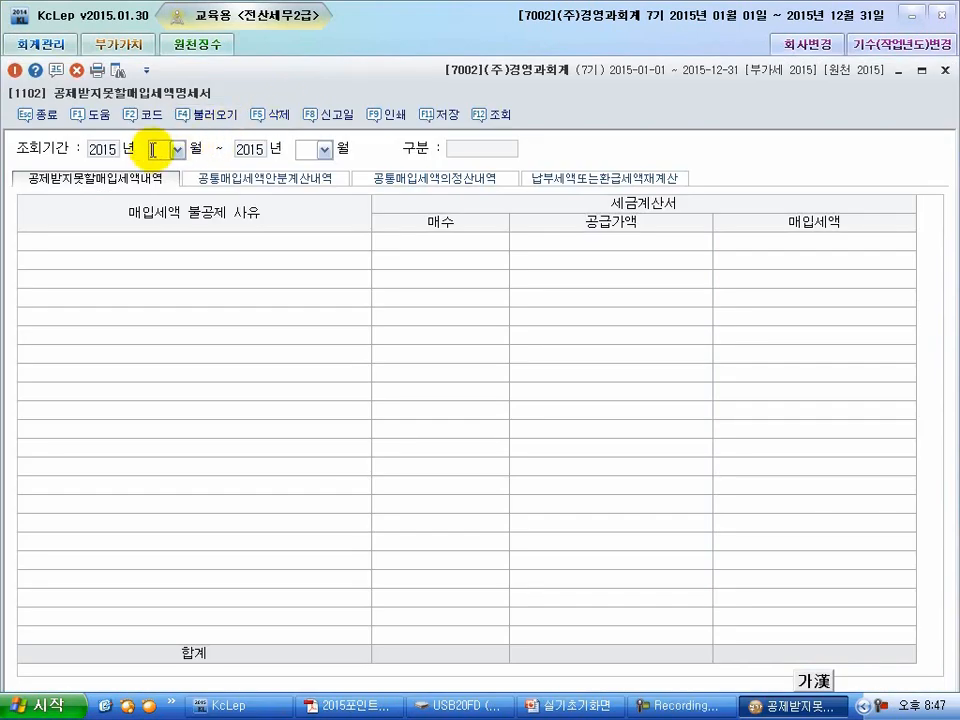
type("04")
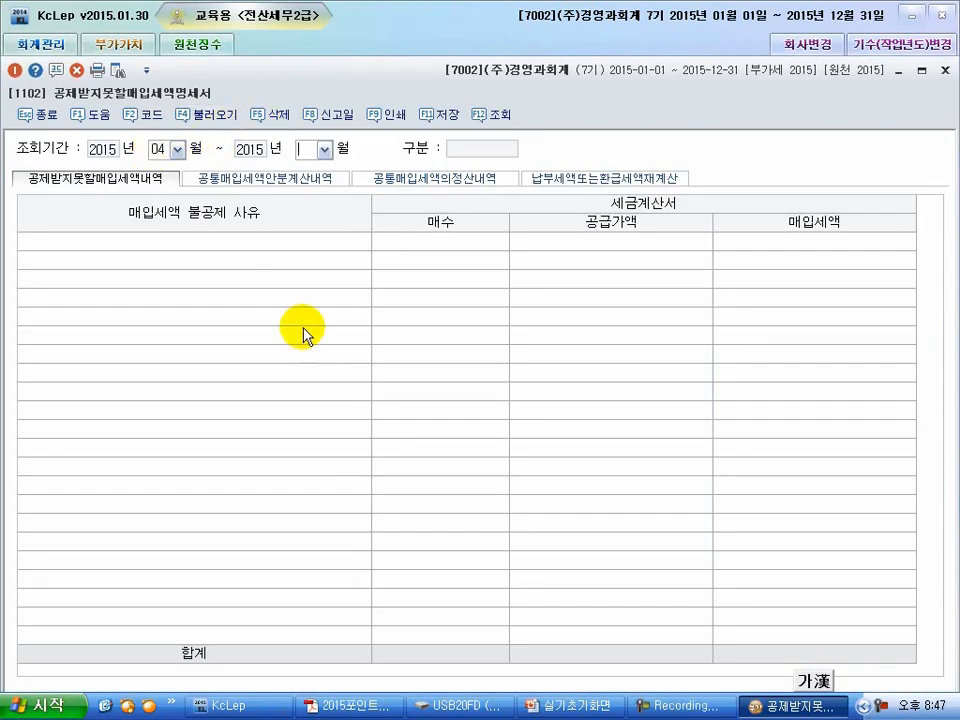
type("06")
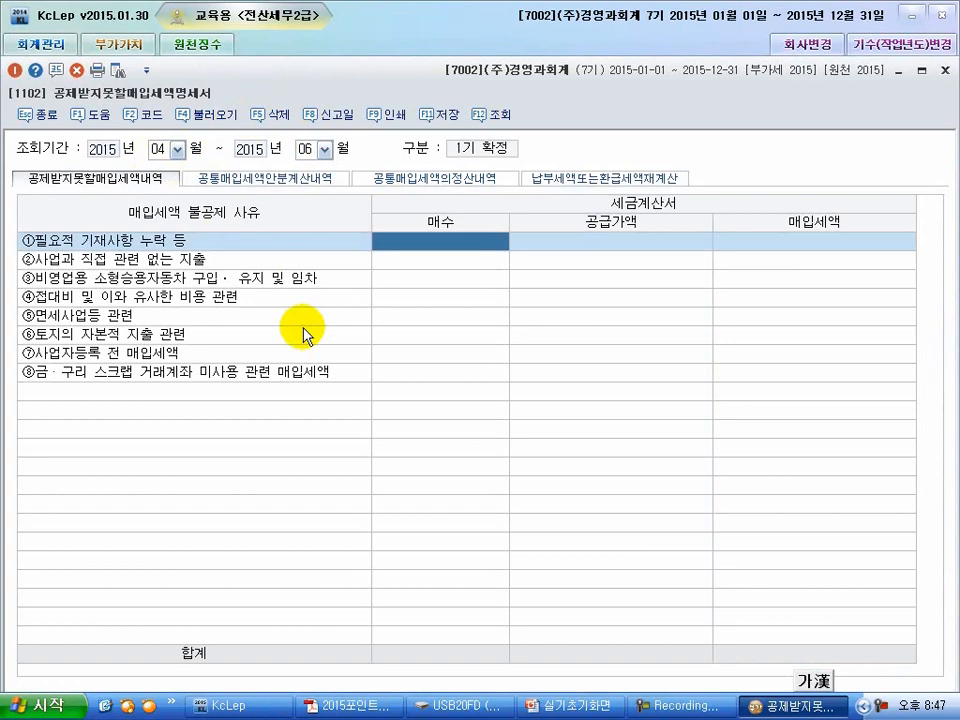
left_click(302, 180)
left_click(445, 180)
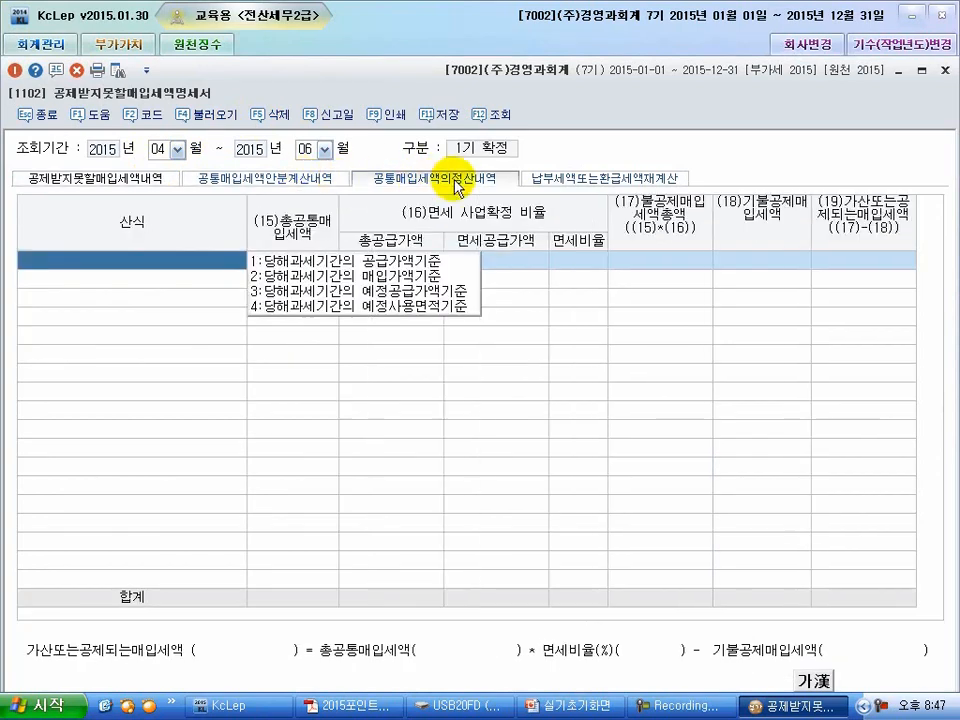
Step: In 납부세액또는환급세액재계산, add a 건물,구축물 row without loading voucher data, with input tax 5,000,000 and acquisition month 2013/10
left_click(606, 182)
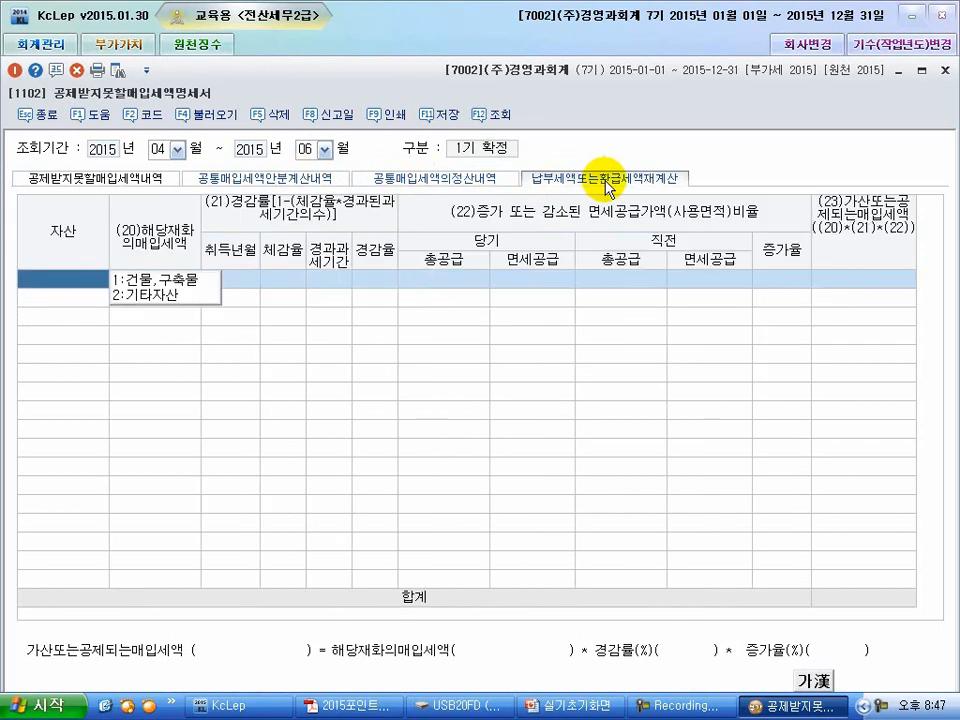
left_click(128, 281)
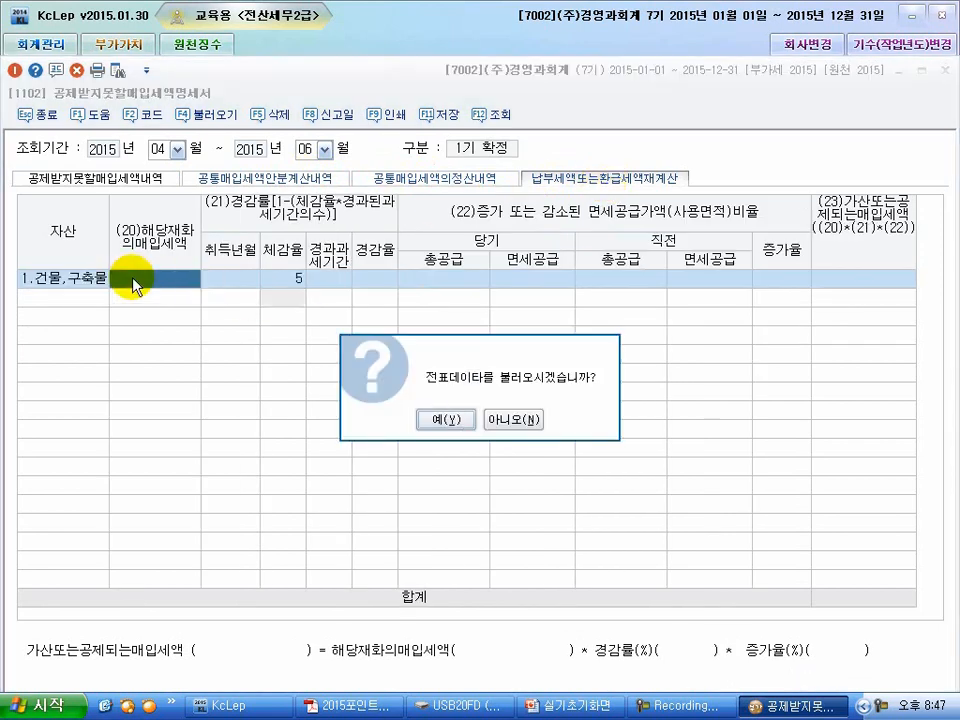
left_click(506, 416)
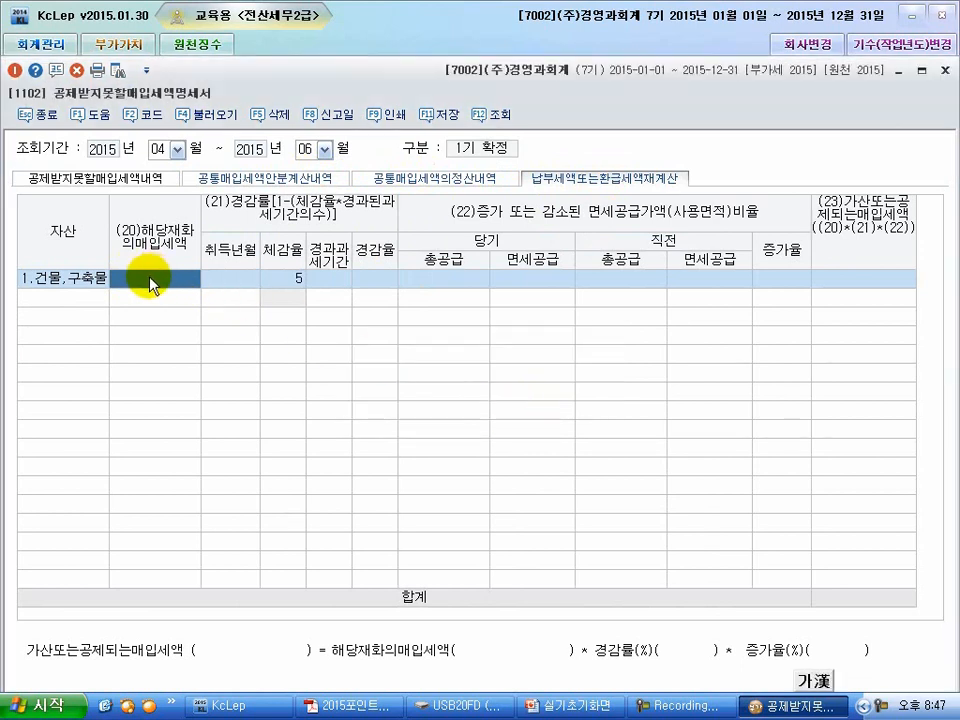
type("5000000")
key("Return")
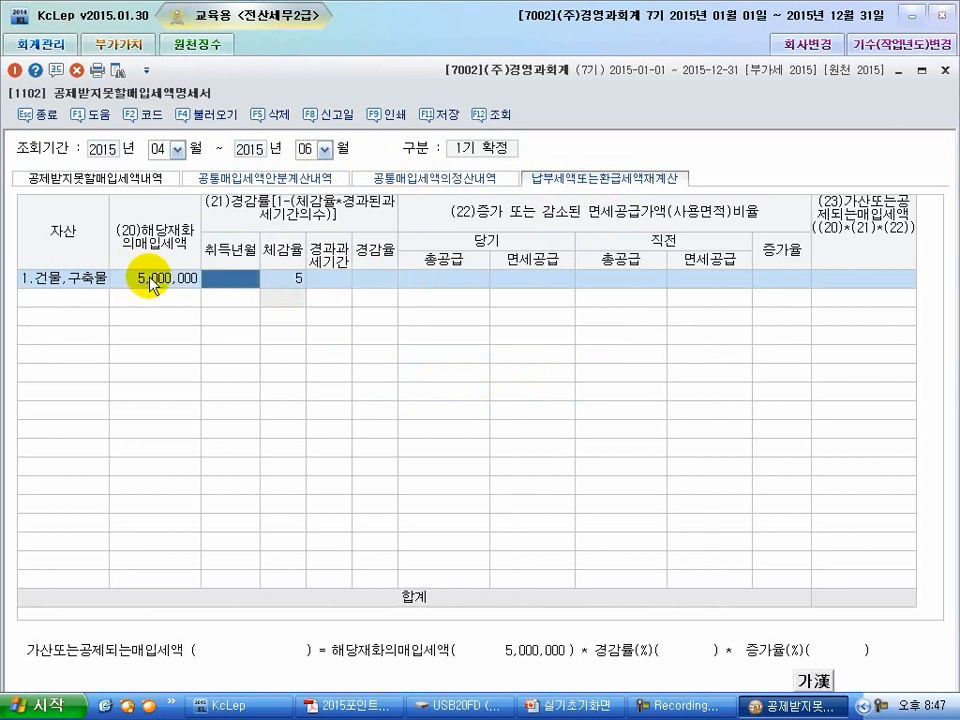
type("2013/")
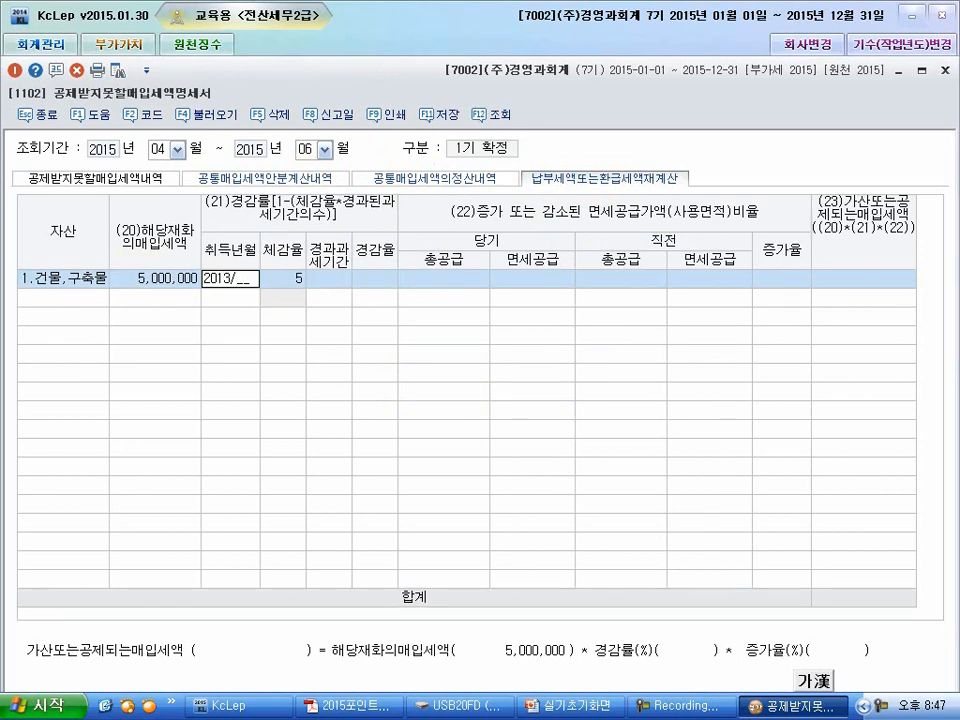
type("10")
key("Return")
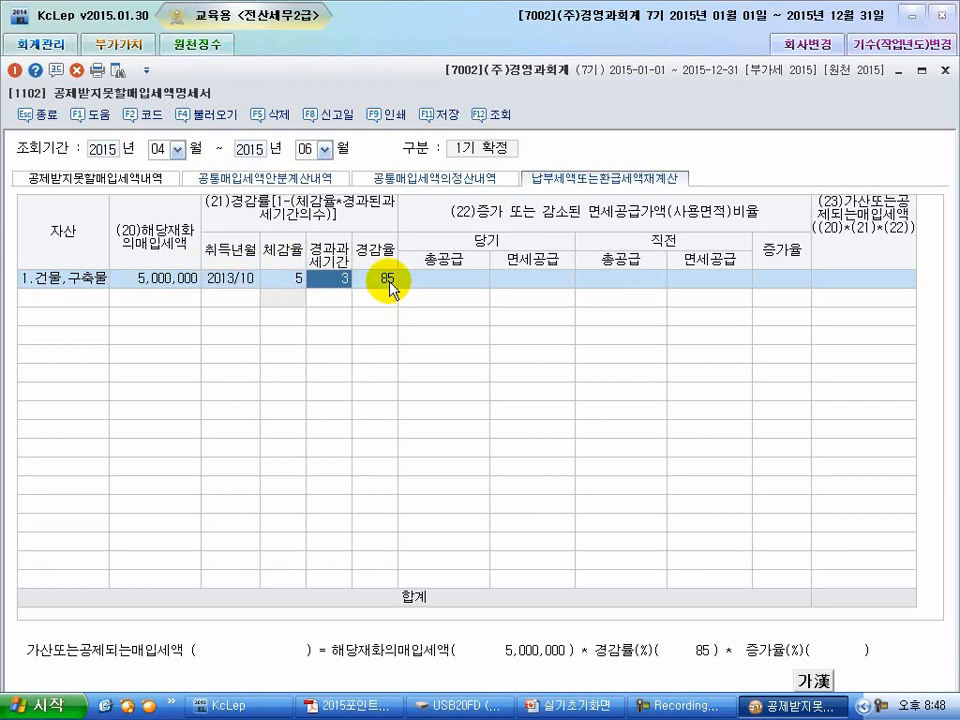
Step: For the 건물,구축물 row, enter current-period supplies of 200,000,000 total and 120,000,000 exempt, and prior-period supplies of 200,000,000 total and 100,000,000 exempt
left_click(450, 282)
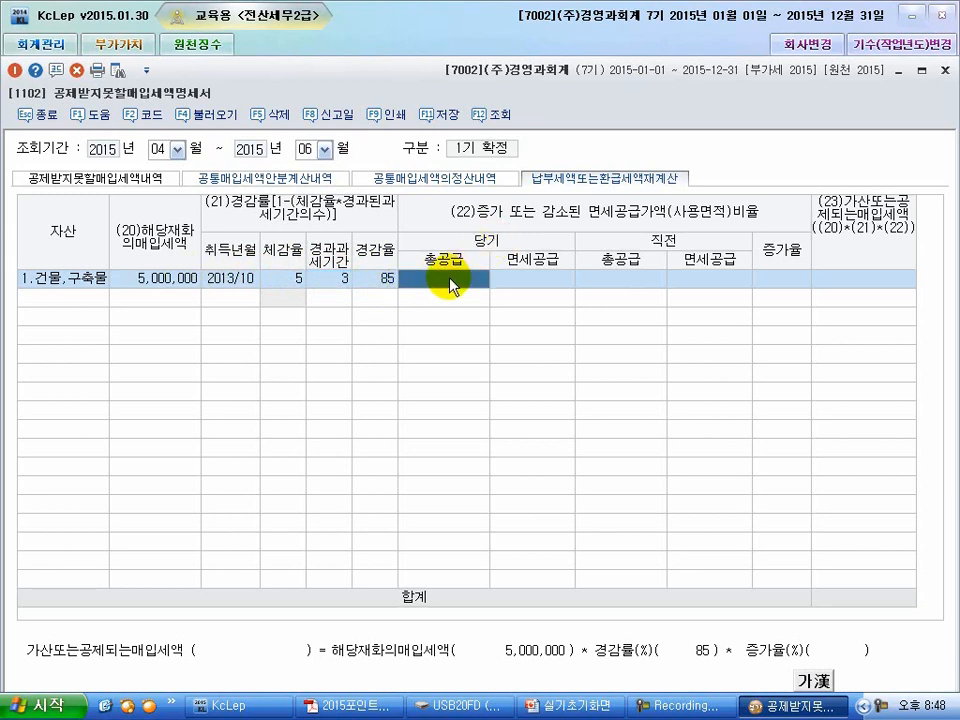
type("200000000")
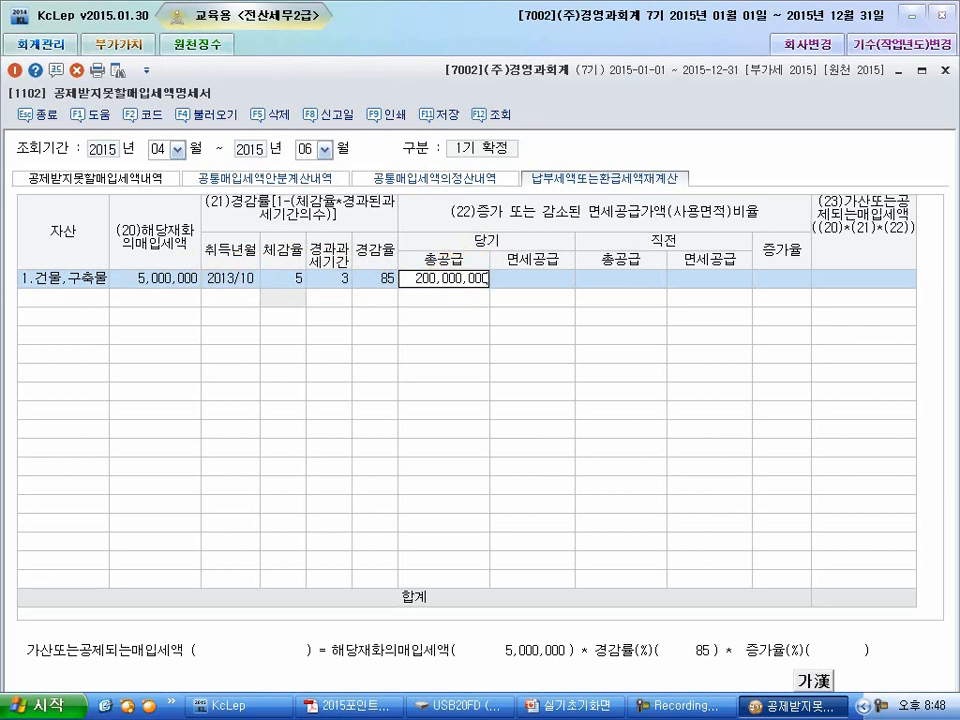
key("Return")
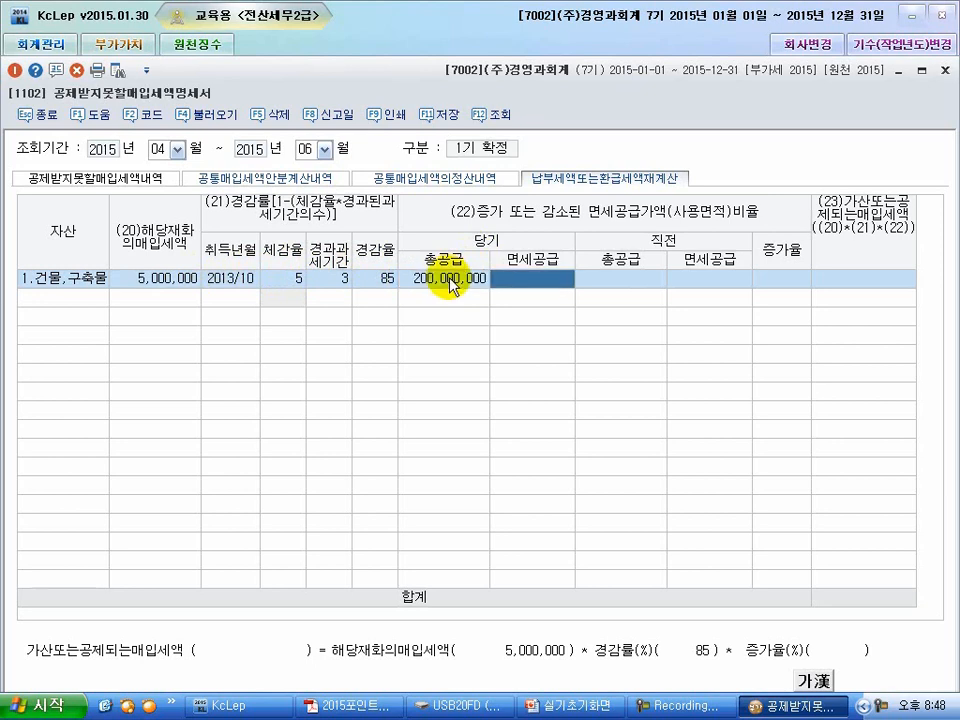
type("120000000")
key("Return")
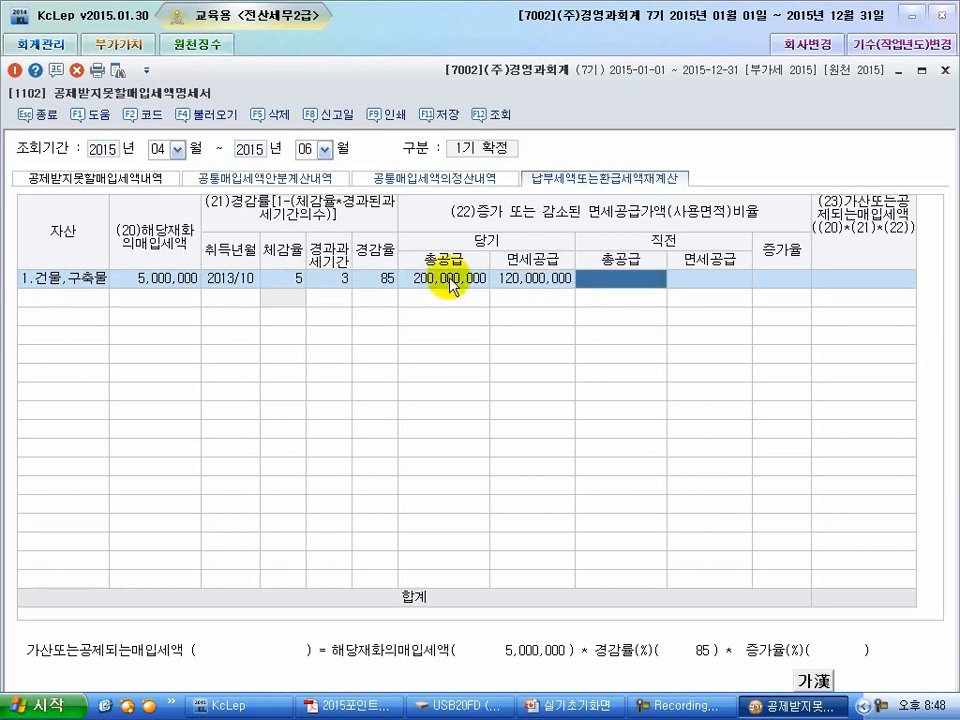
type("200000000")
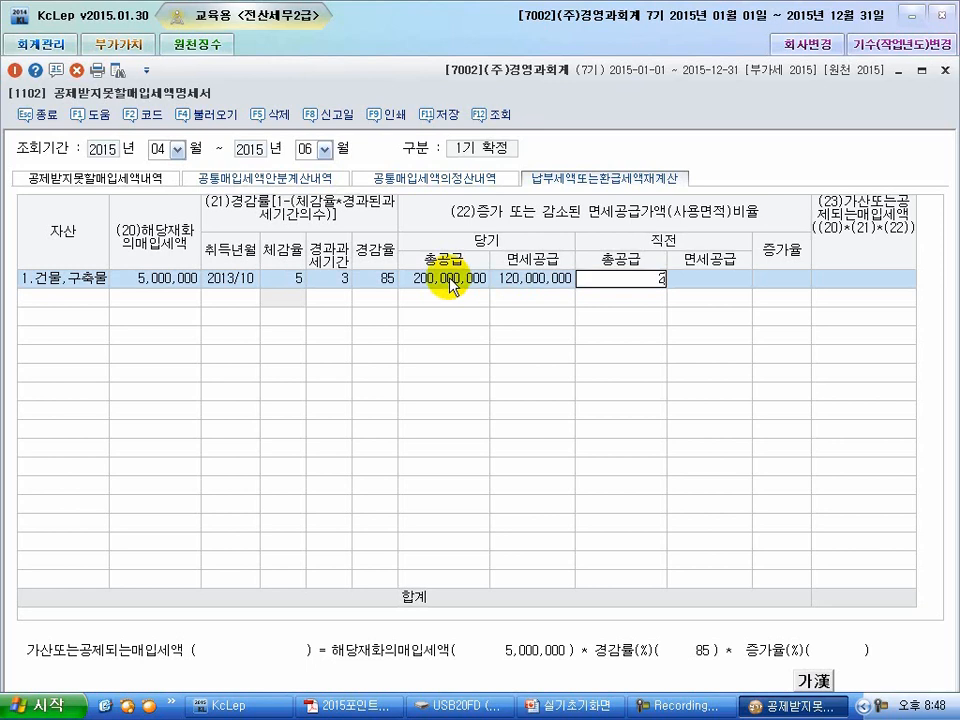
key("Return")
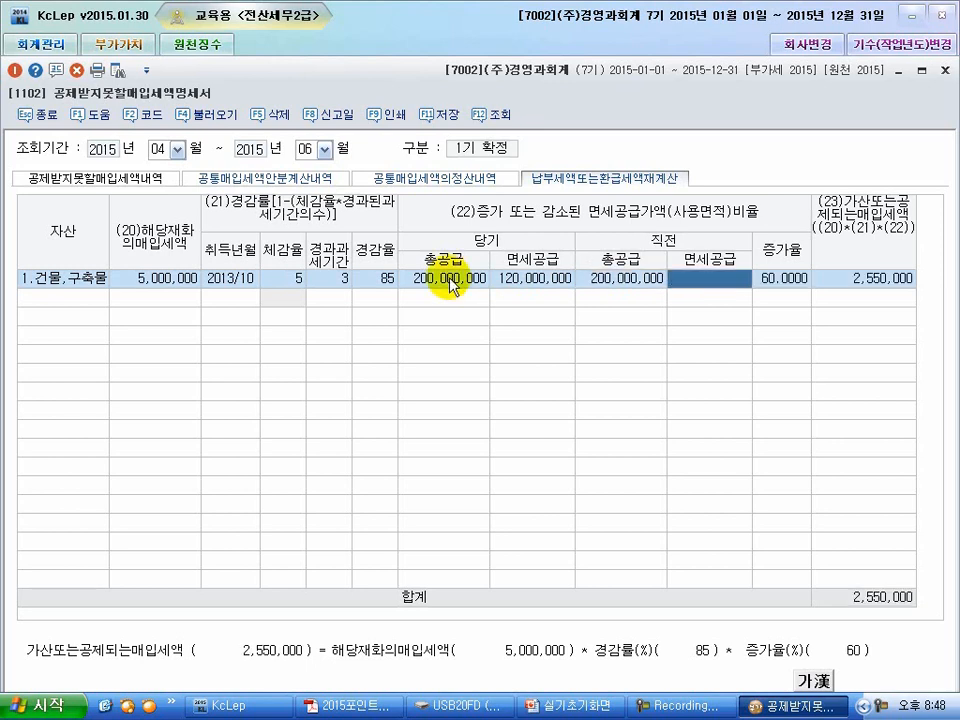
type("100000000")
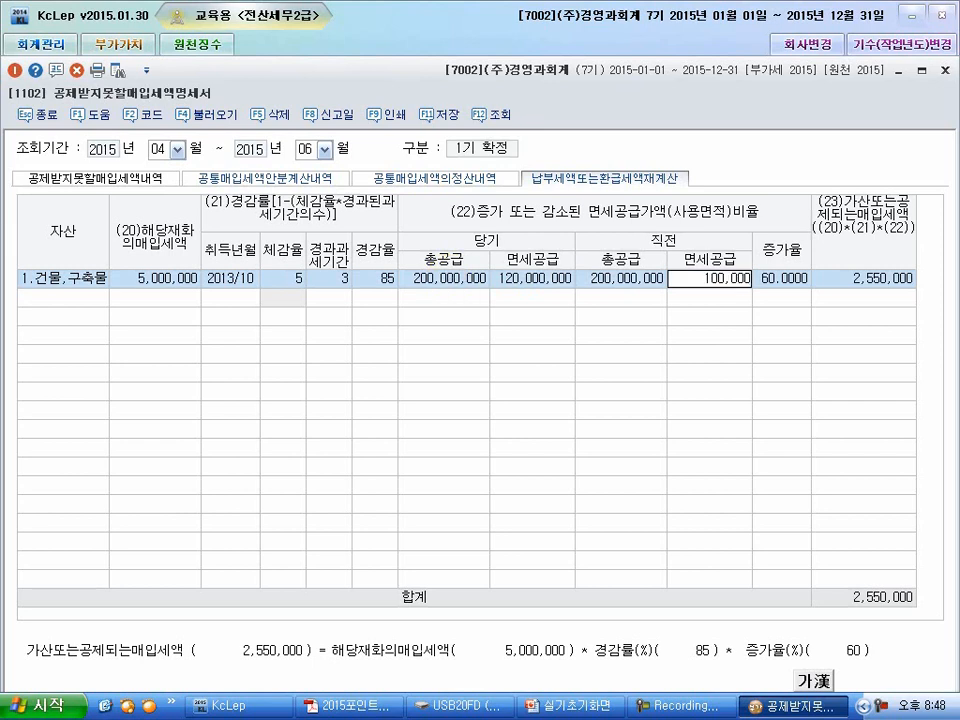
key("Return")
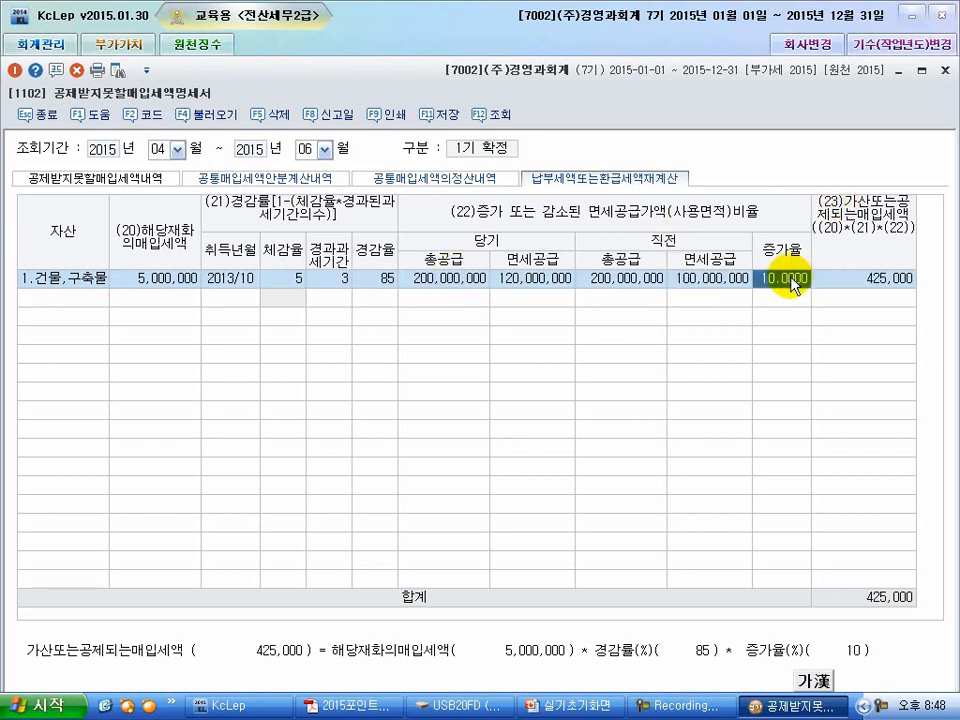
key("Return")
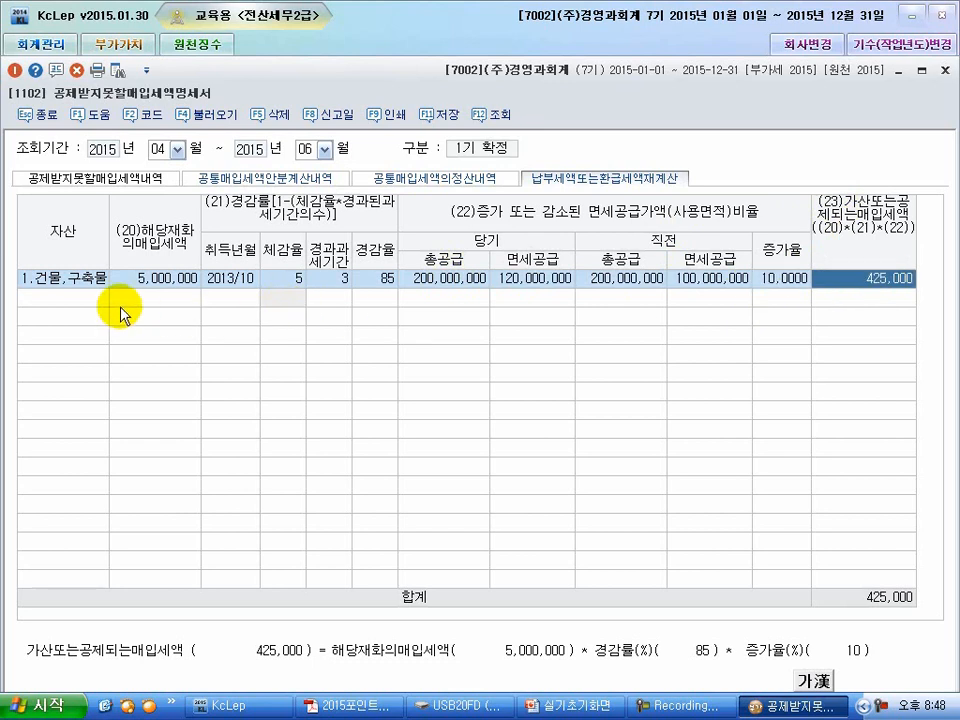
Step: Add a 기타자산 row without loading voucher data, with input tax 1,000,000 and acquisition month 2014/11
key("Return")
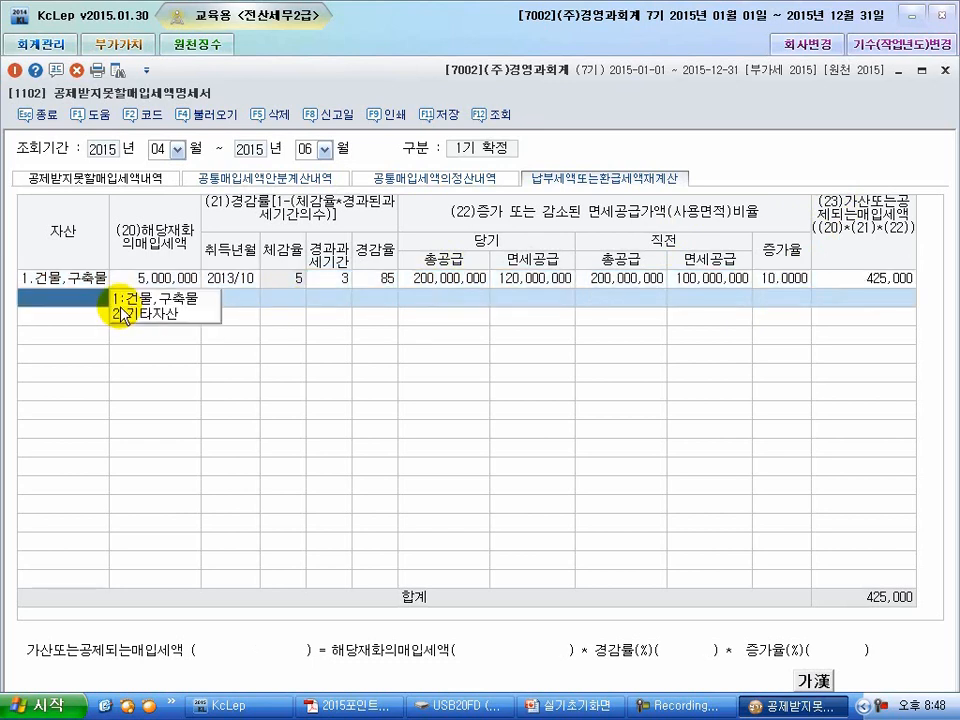
left_click(122, 314)
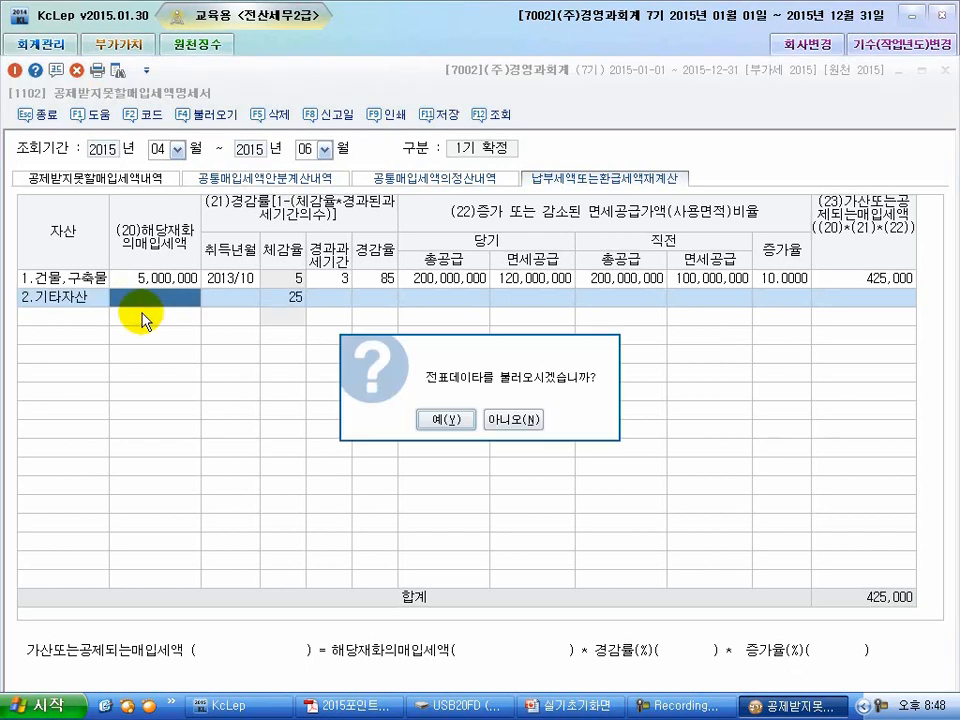
left_click(503, 419)
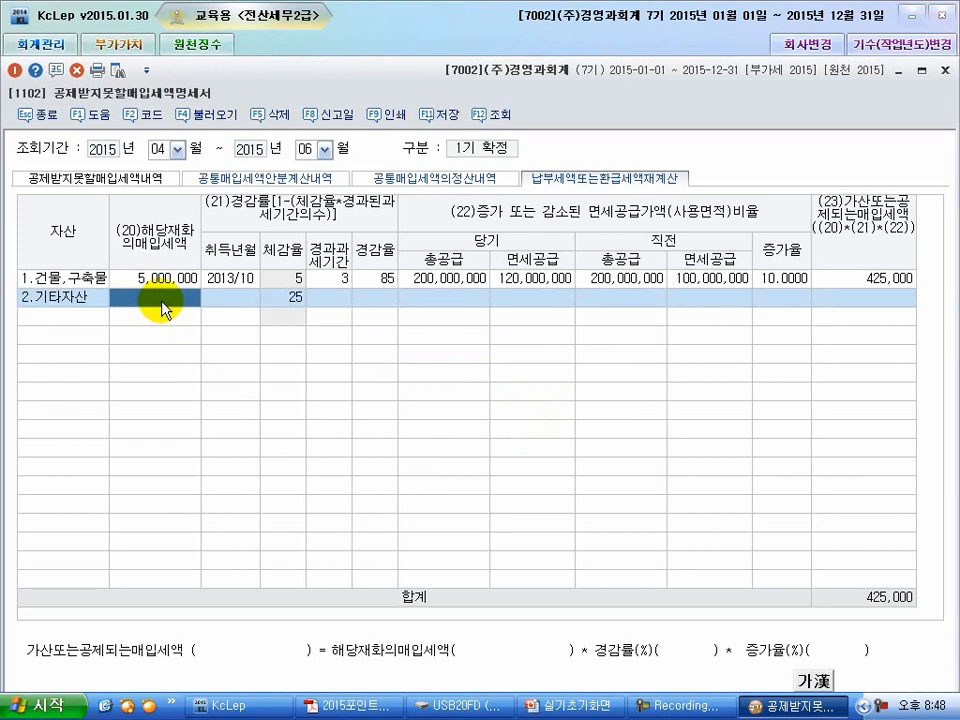
type("1000000")
key("Return")
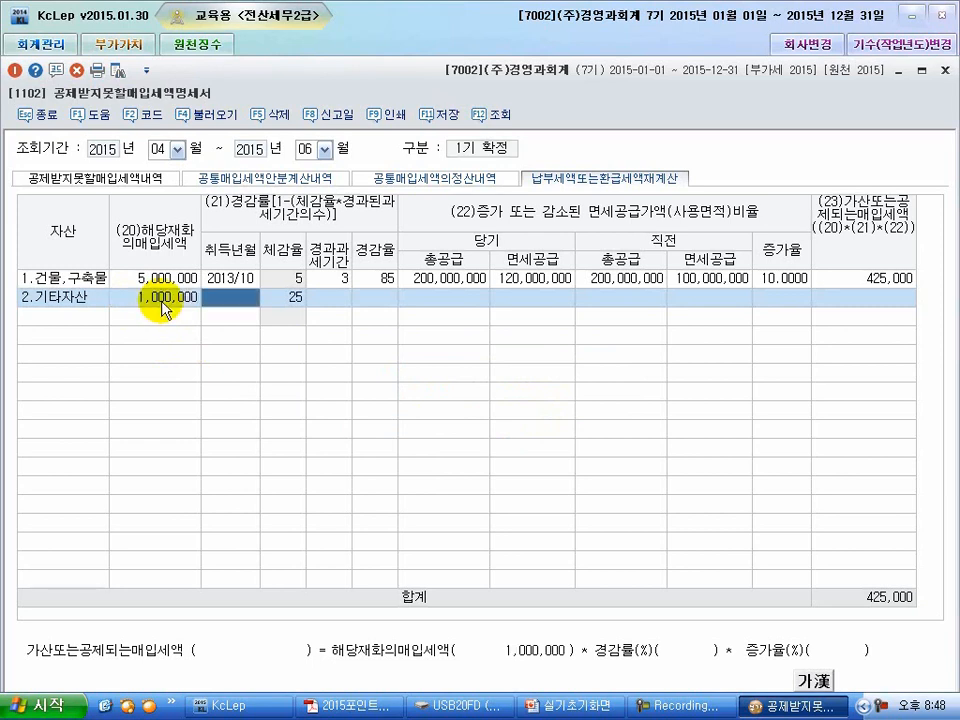
type("2014/11")
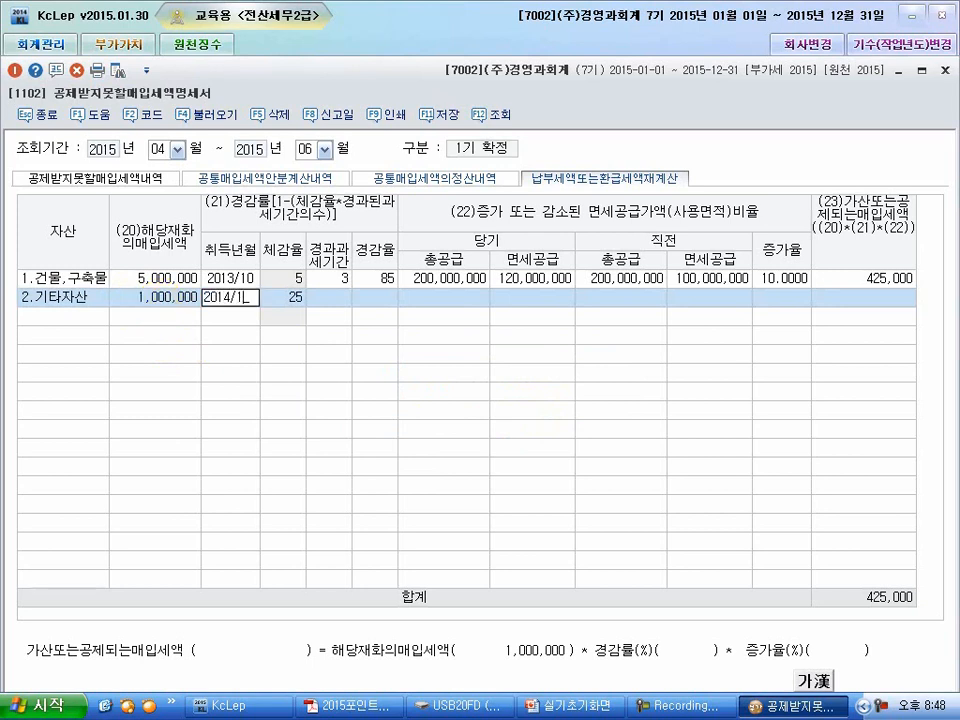
key("Return")
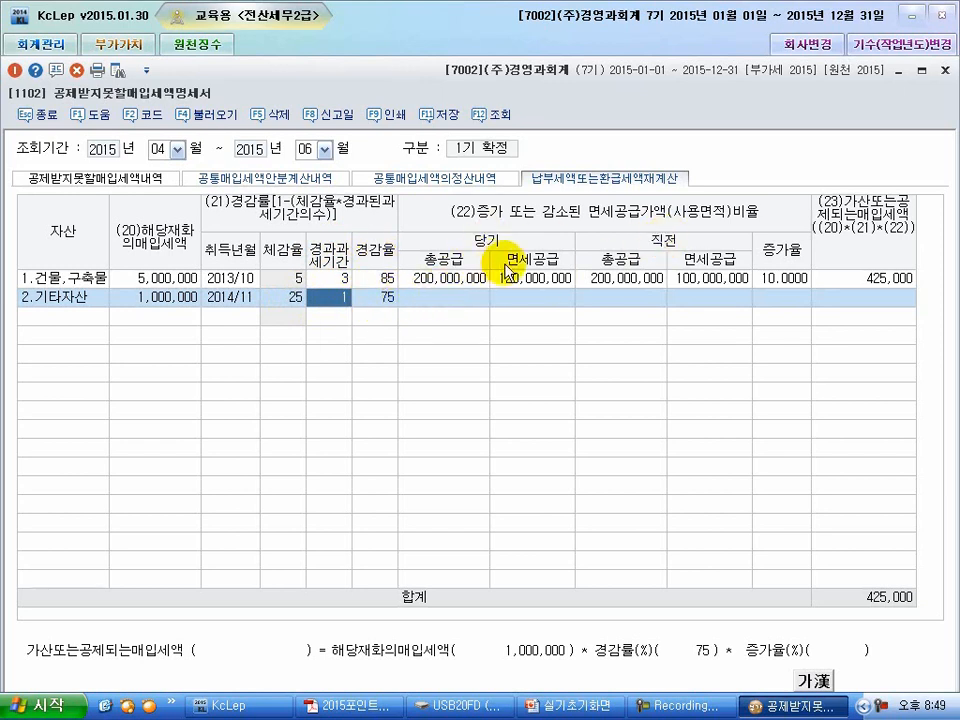
Step: Enter 기타자산 supplies of 200,000,000 total and 120,000,000 exempt for 당기, 200,000,000 and 100,000,000 for 직전, and save and close the statement
left_click(446, 300)
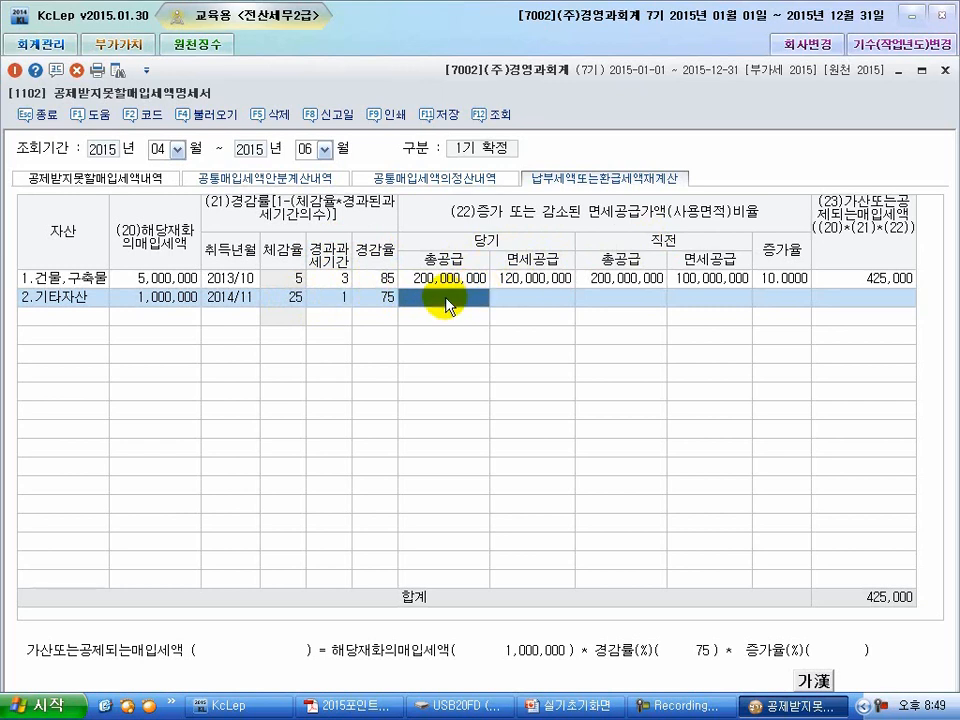
type("200000000")
key("Return")
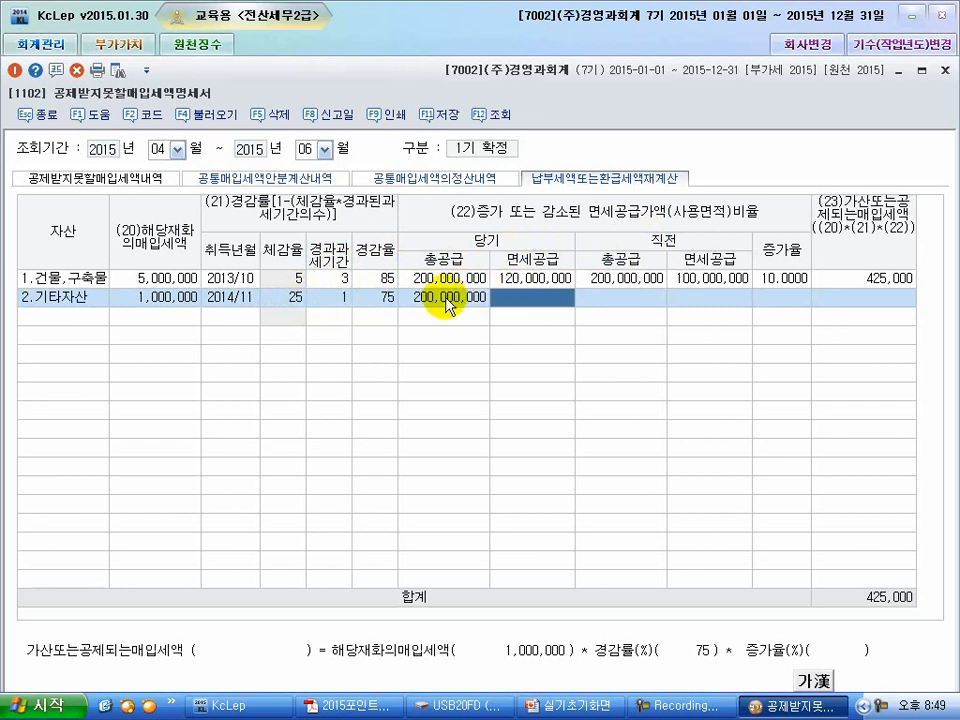
type("120000000")
key("Return")
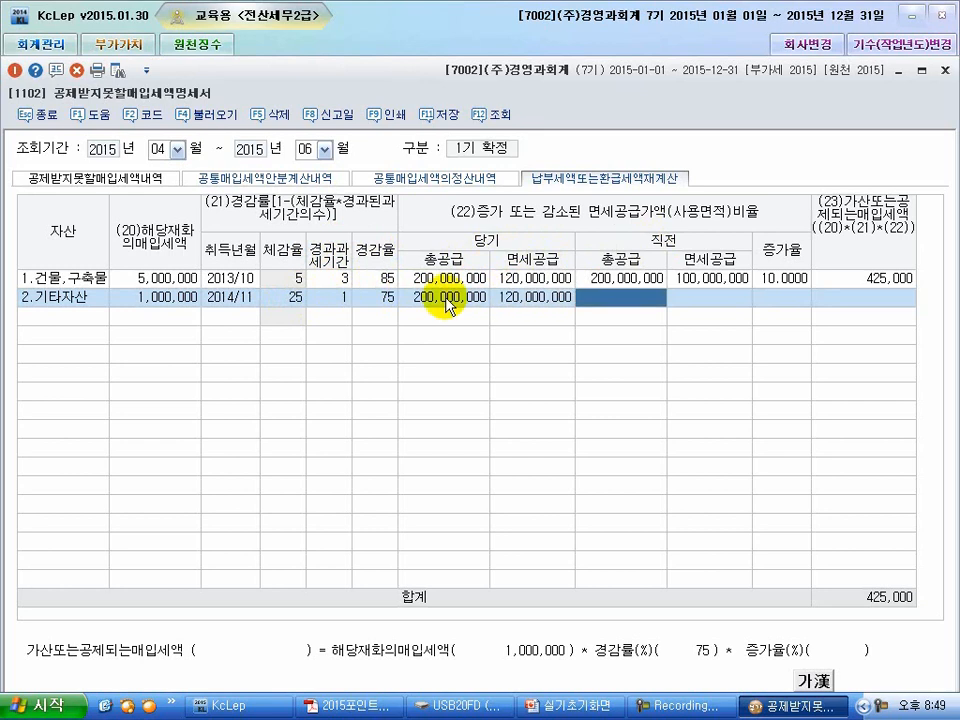
type("200,000,000")
key("Return")
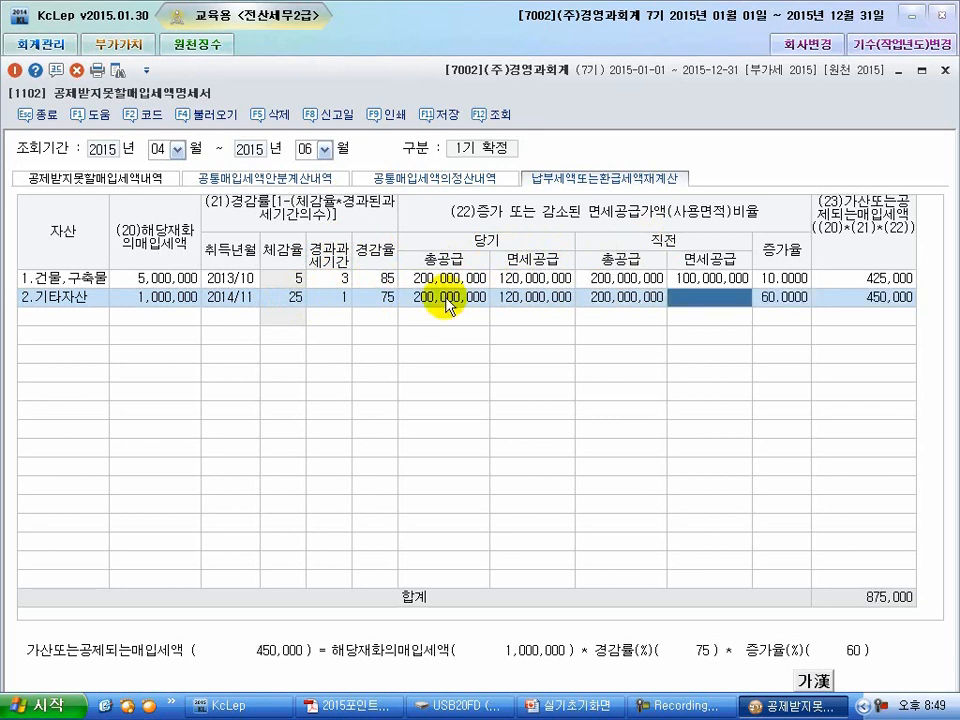
type("100000000")
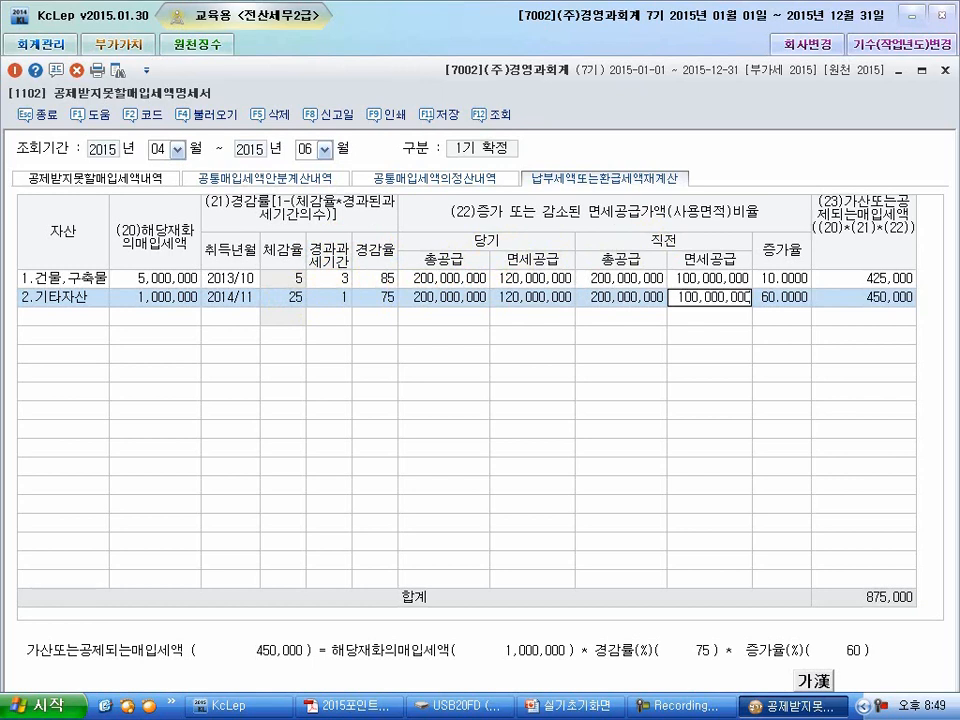
key("Return")
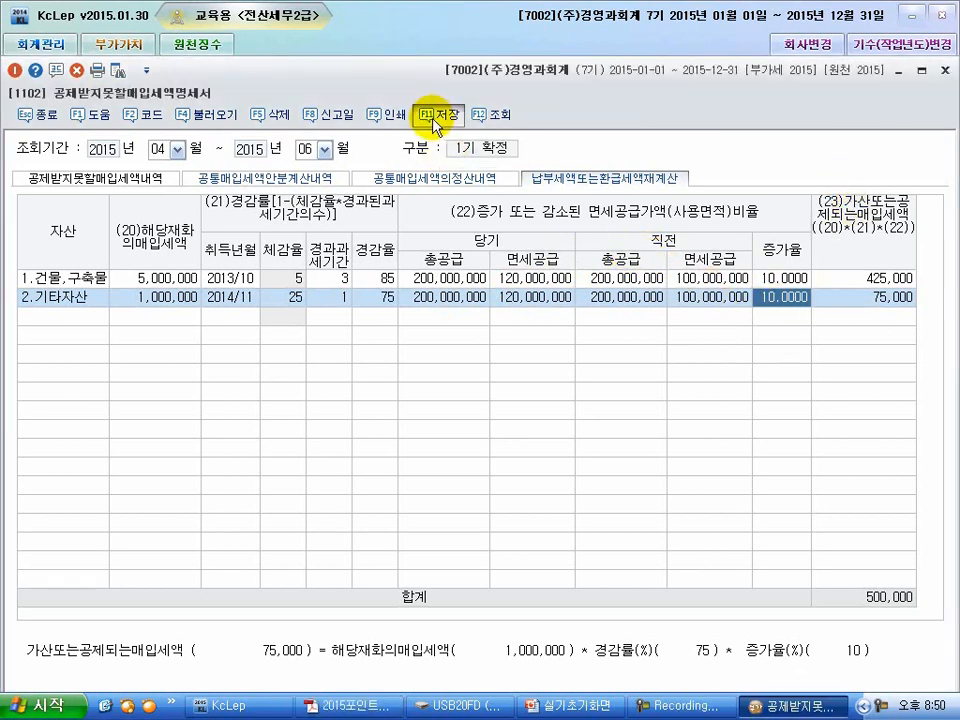
left_click(440, 124)
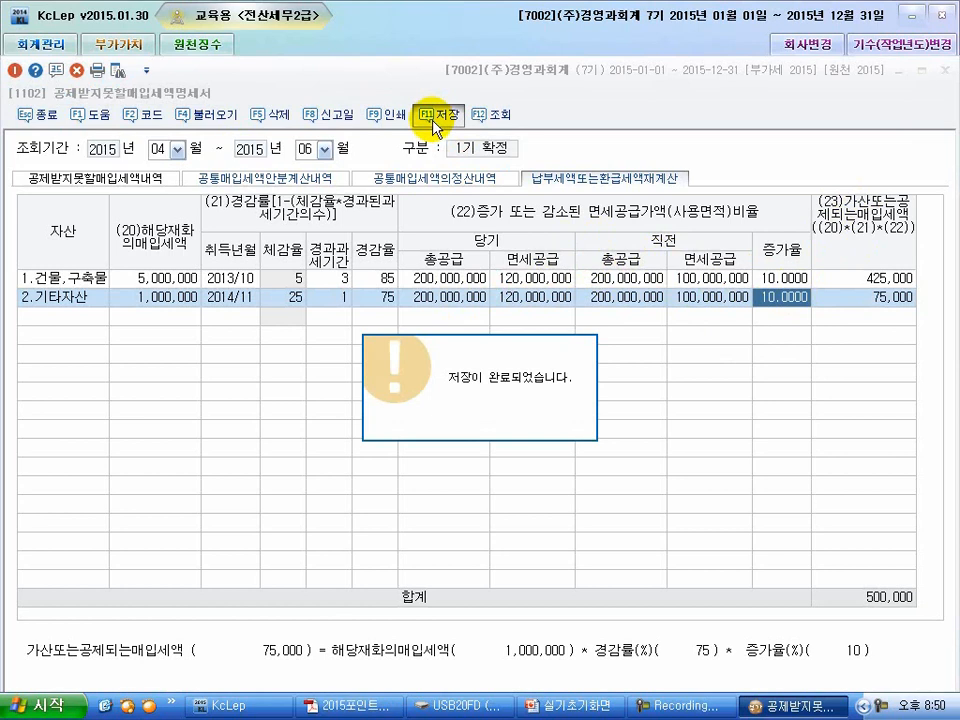
left_click(945, 73)
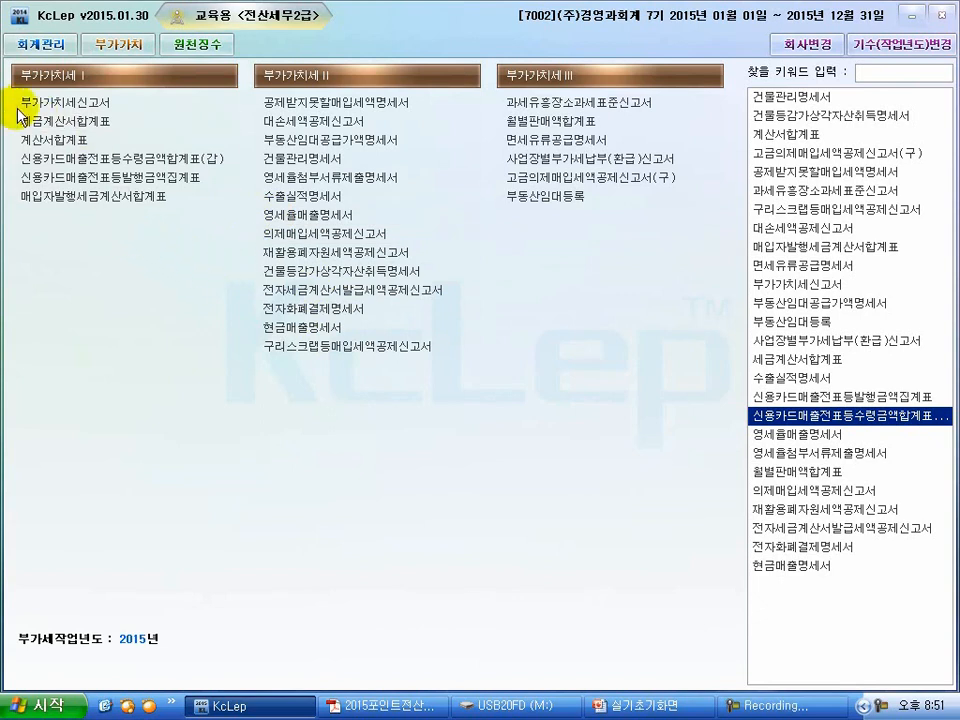
Step: Open 부가가치세신고서 for the period April 1 to June 30, 2015
left_click(86, 106)
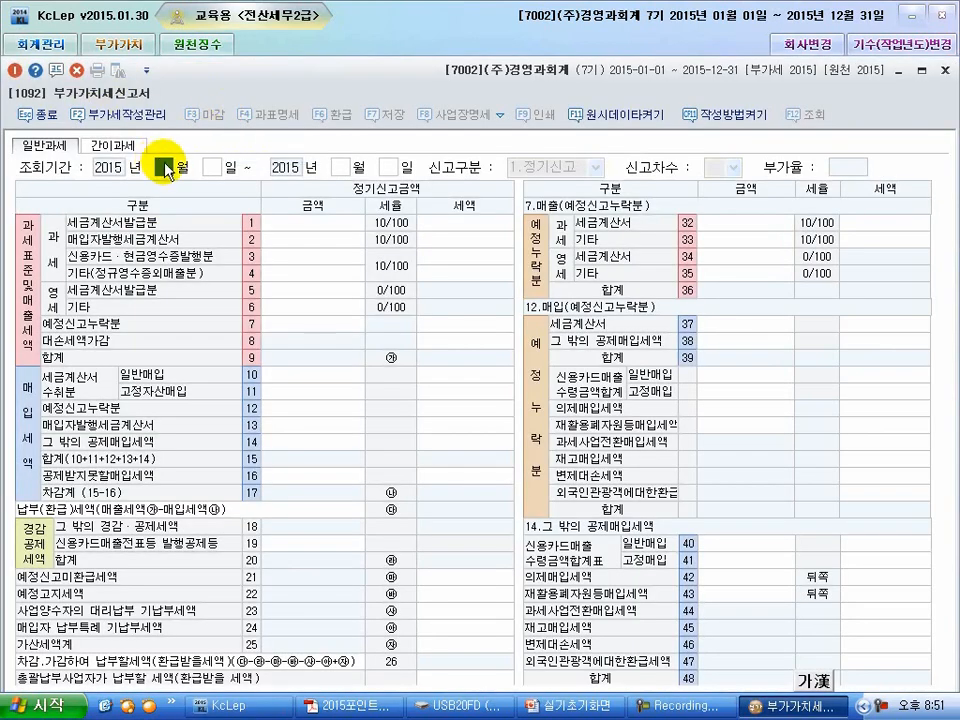
type("1")
key("Return")
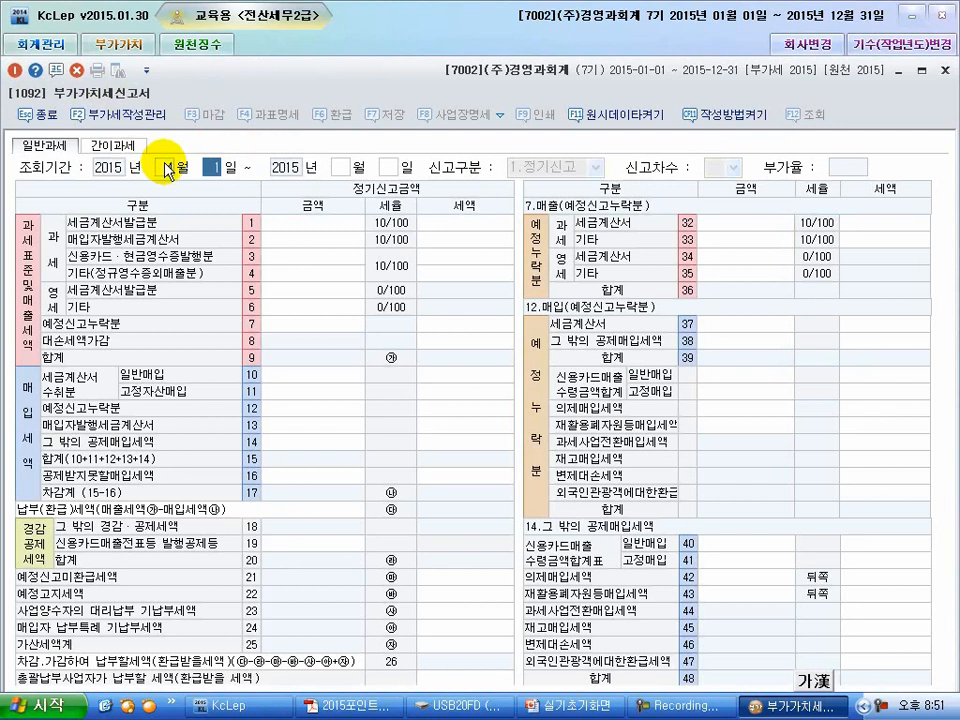
key("Return")
type("6")
key("Return")
type("30")
key("Return")
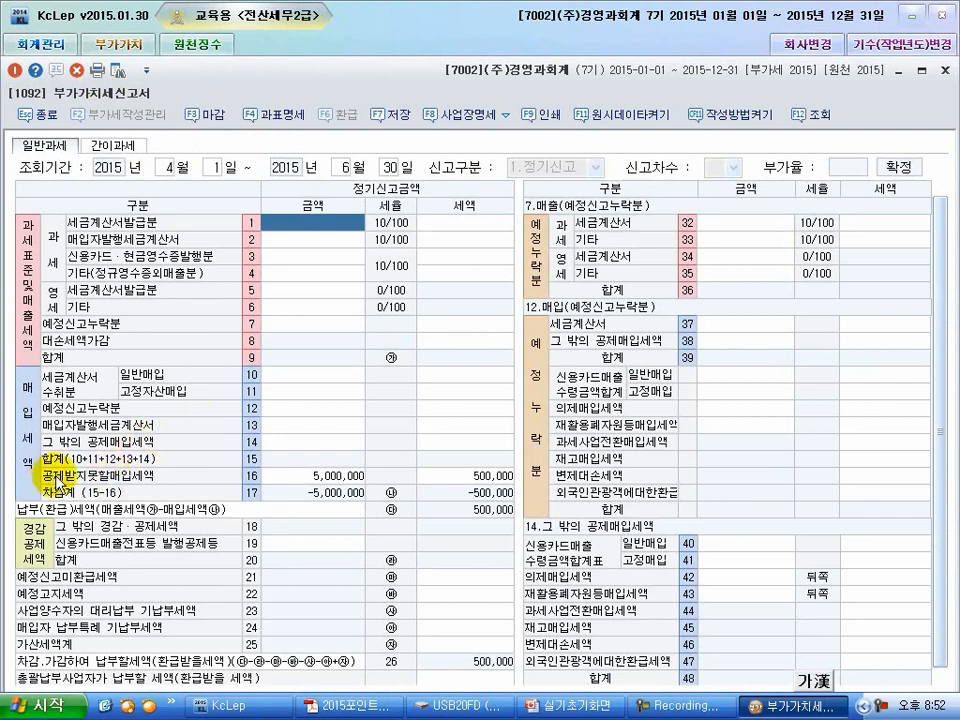
Step: Check the 공통매입세액면세등사업분 tax in the breakdown of line 16 공제받지못할매입세액, and close the return with its data saved
left_click(488, 478)
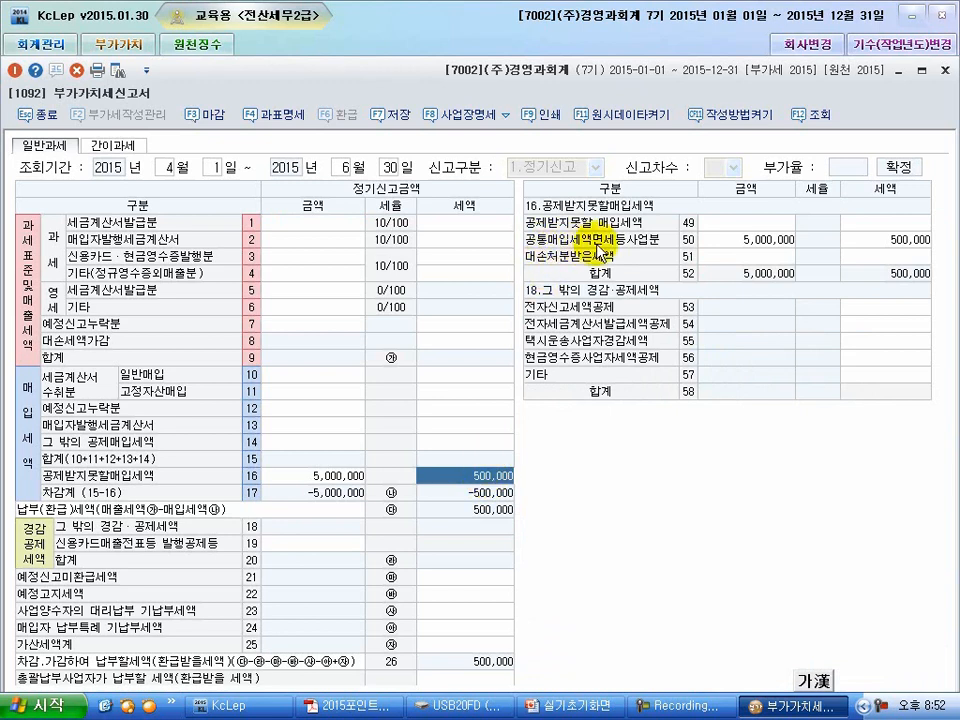
left_click(889, 242)
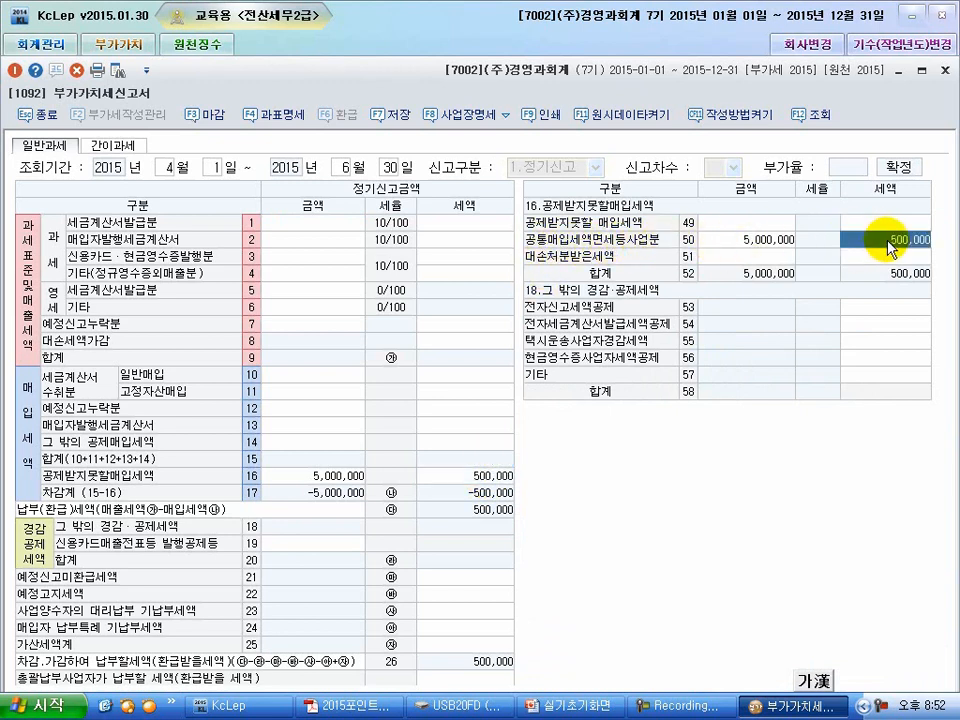
left_click(945, 70)
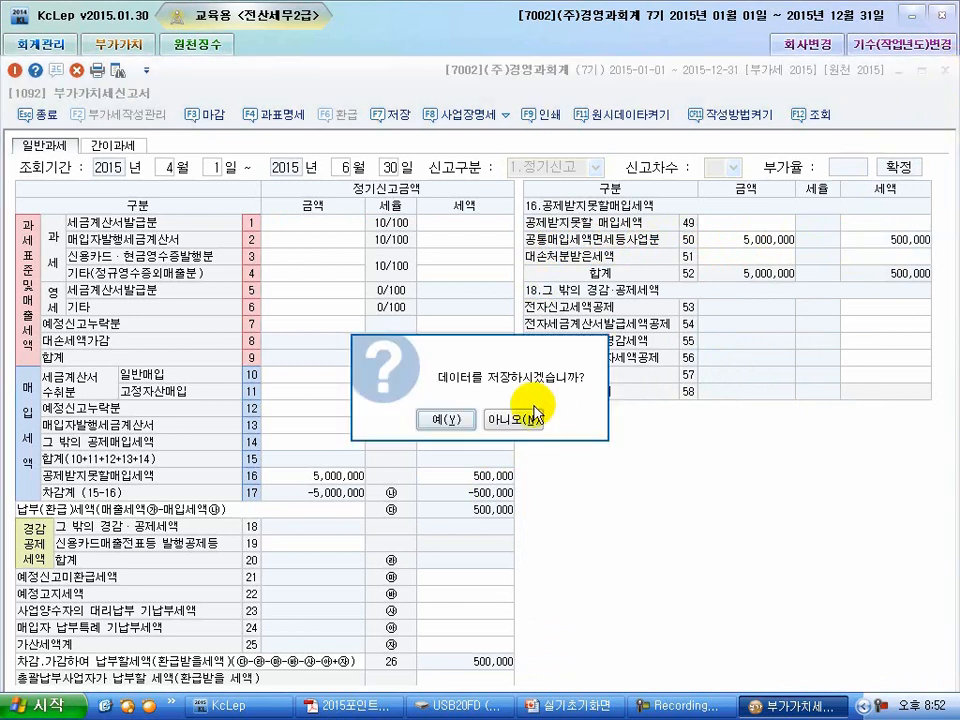
left_click(441, 360)
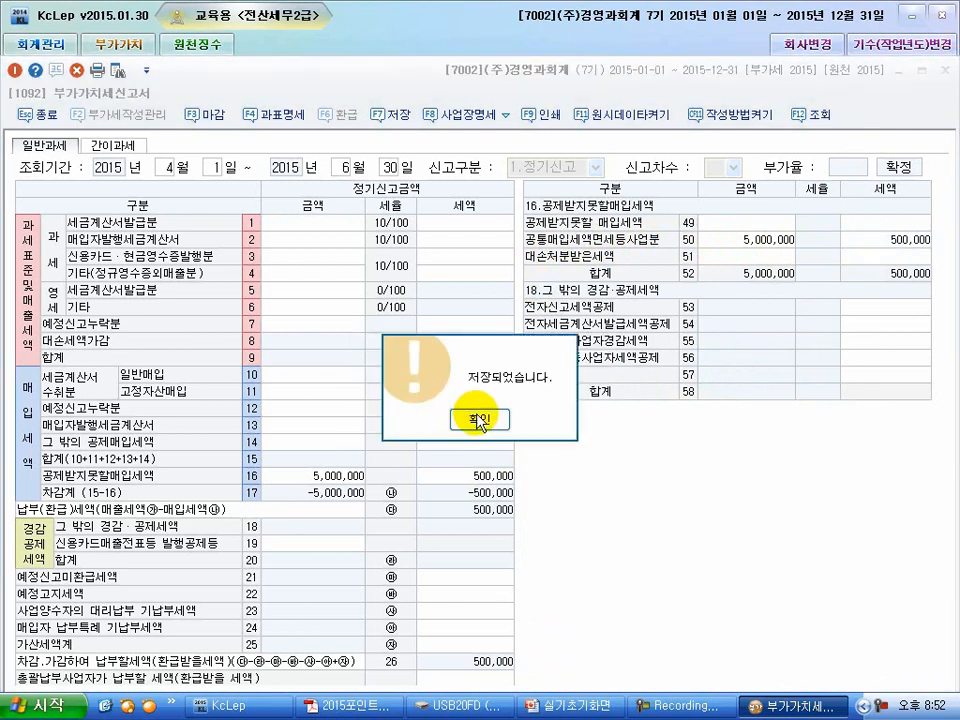
left_click(479, 421)
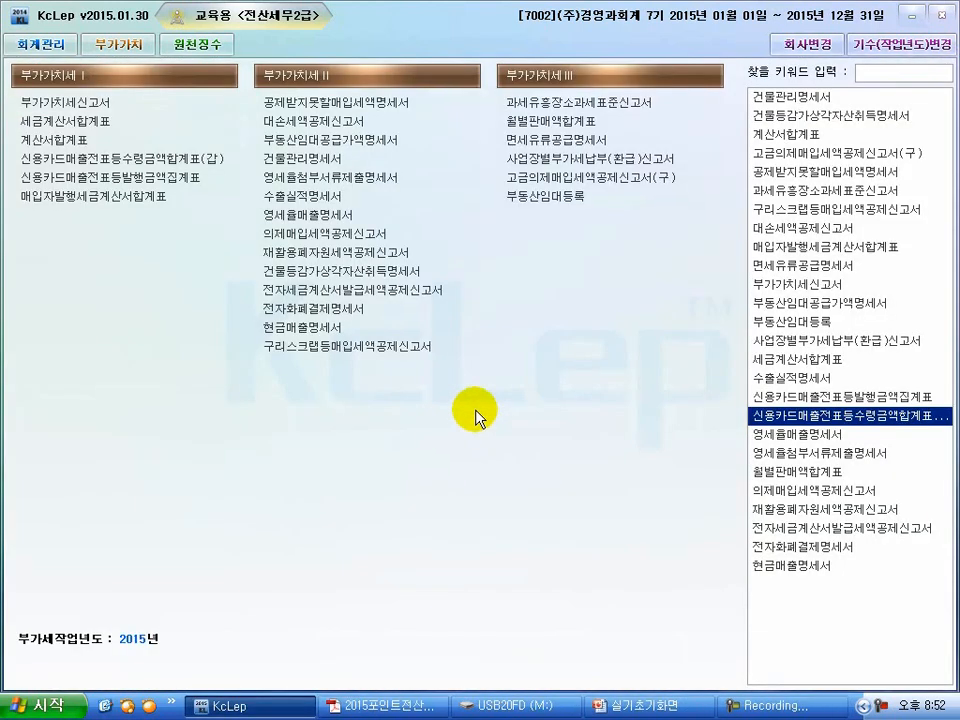